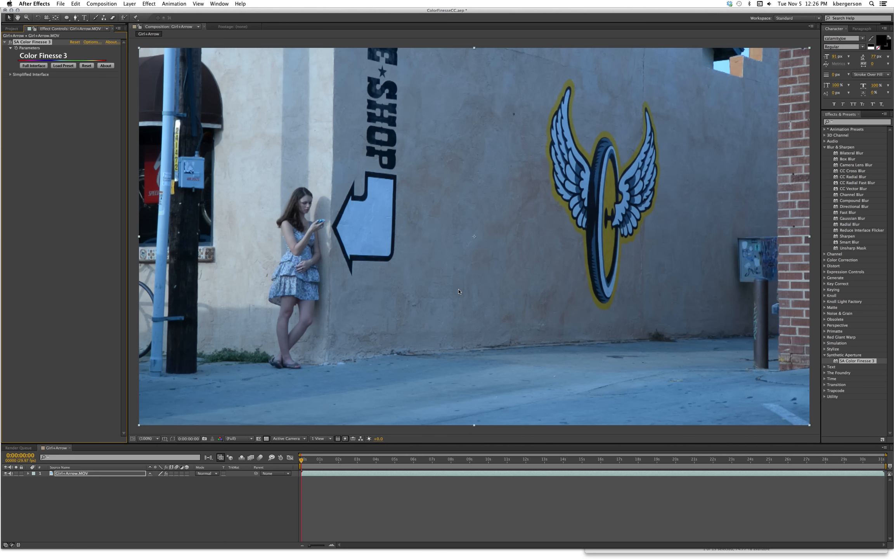
Step: Open the full Color Finesse 3 interface for the clip and enable the RGB correction controls
click(38, 67)
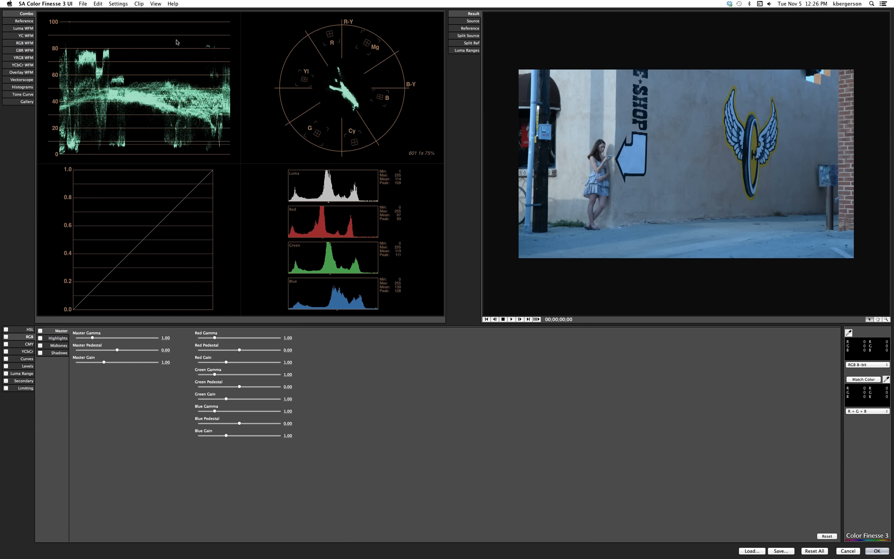
click(6, 337)
Step: Examine the clip's luma waveform, RGB waveform, vectorscope, histograms and tone curve one after another
click(22, 29)
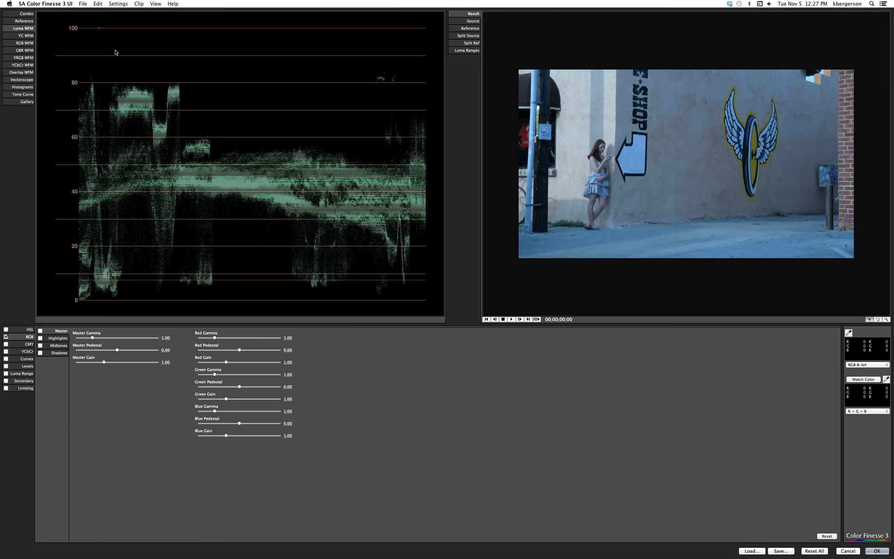
click(19, 43)
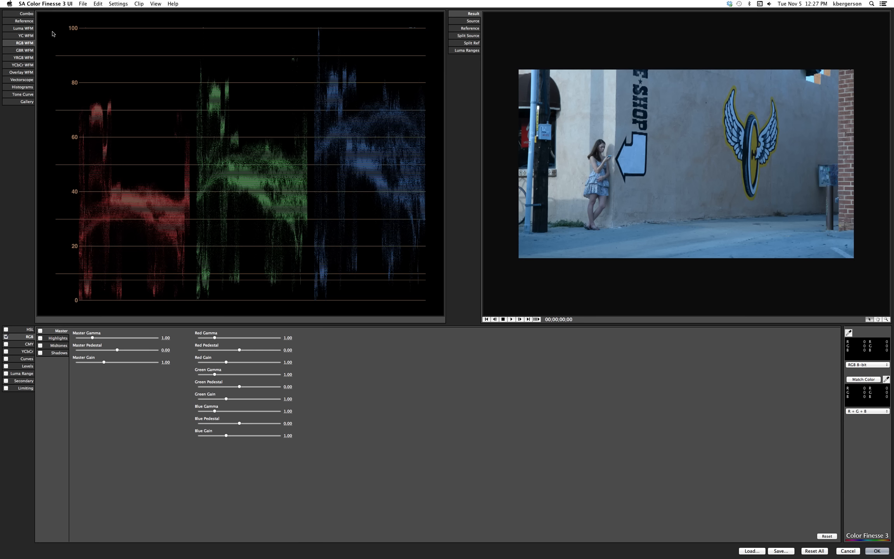
click(24, 79)
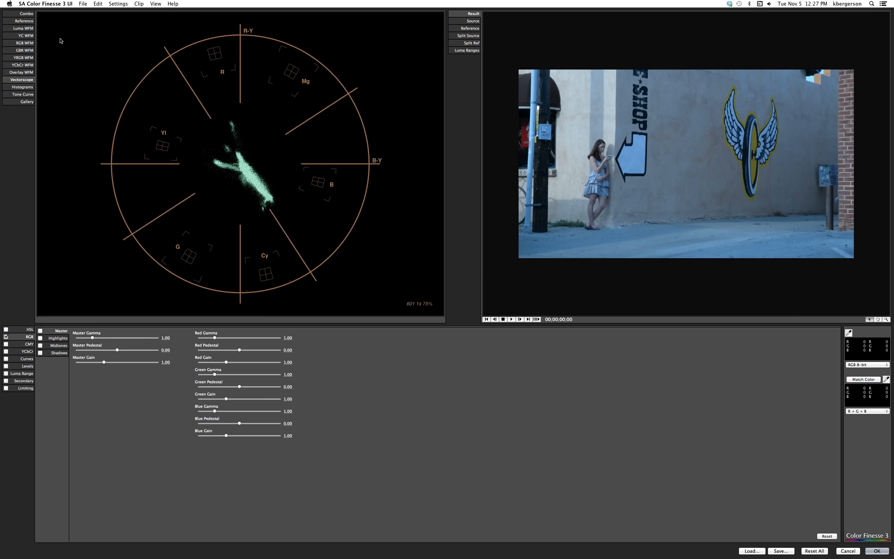
click(23, 87)
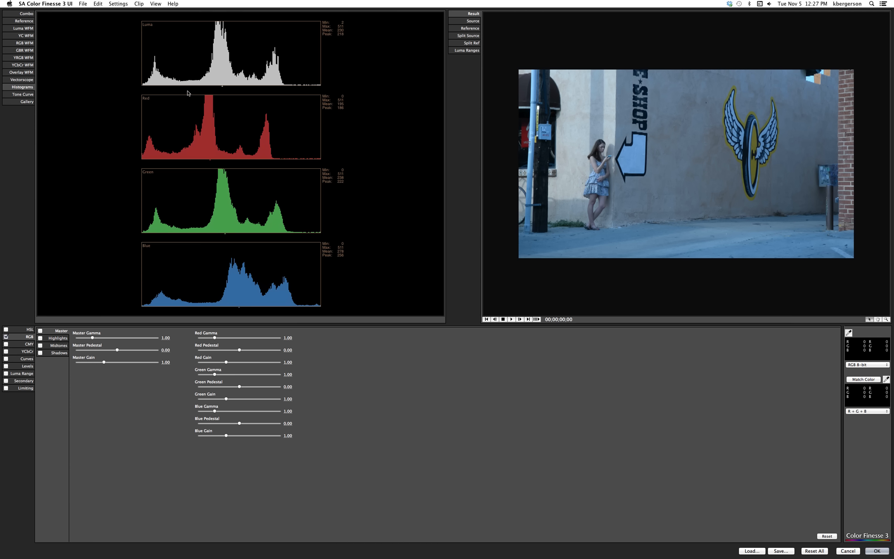
click(21, 94)
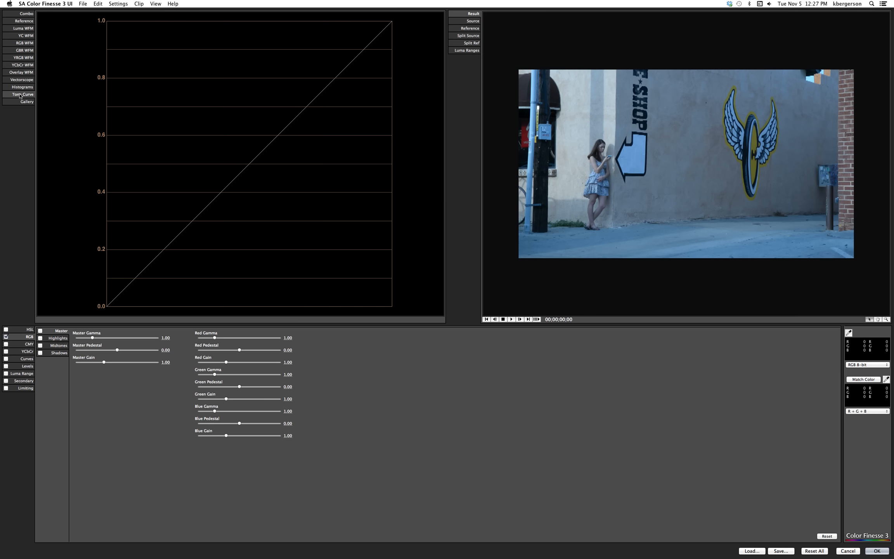
Step: Browse the gallery's system presets, including the 35mm Filmstocks and Processing folders, and return to the combined scope display
click(24, 103)
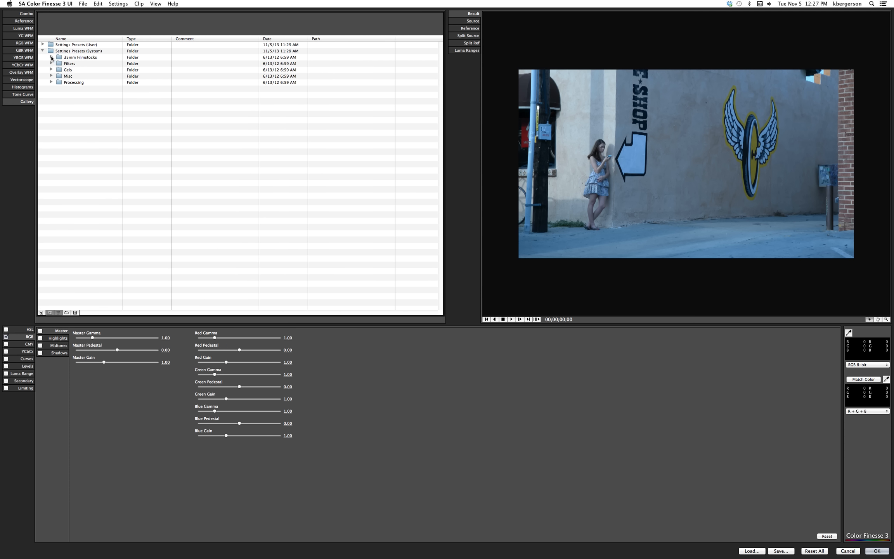
click(52, 57)
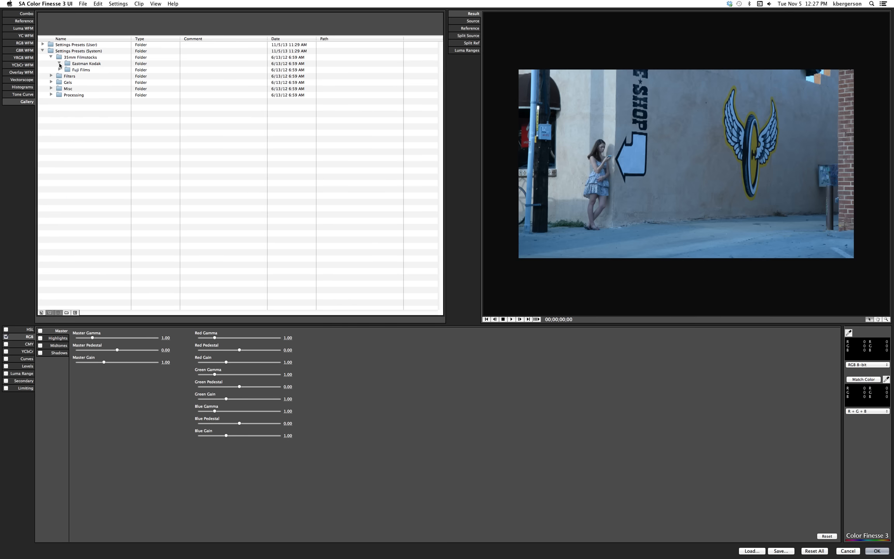
click(60, 63)
click(59, 63)
click(51, 57)
click(51, 82)
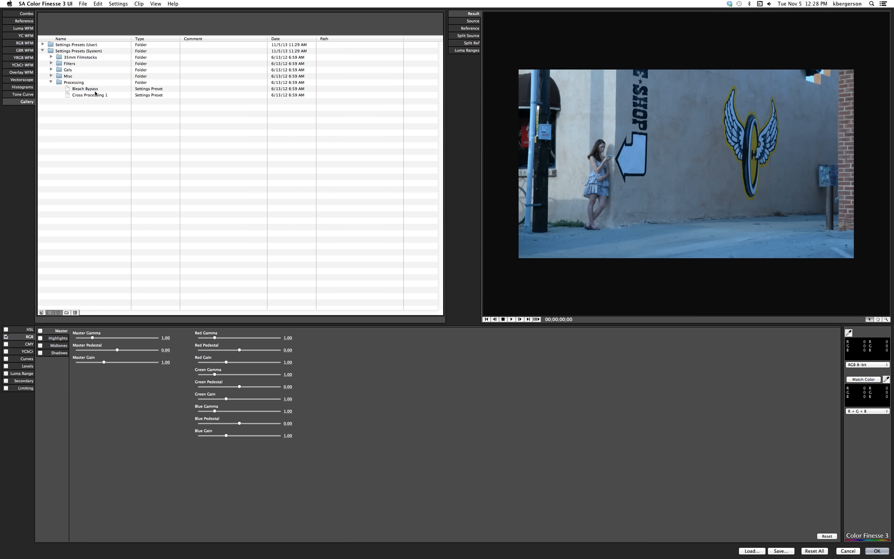
click(51, 82)
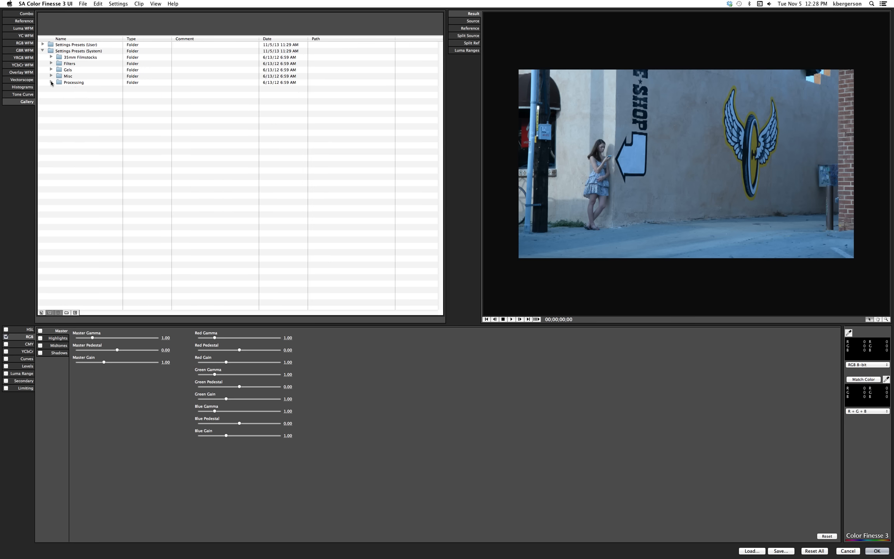
click(27, 14)
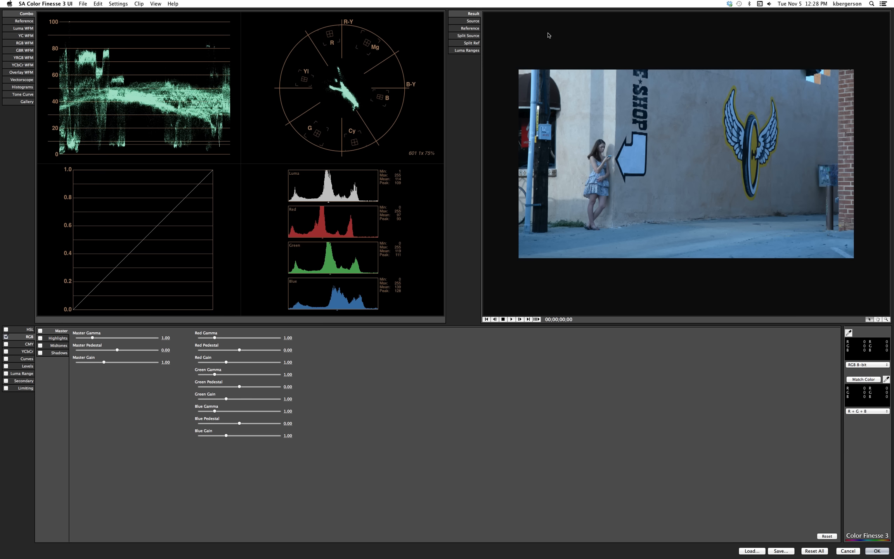
Step: Compare the source, reference, split source and luma ranges image views, and return to the result view
click(473, 14)
click(475, 22)
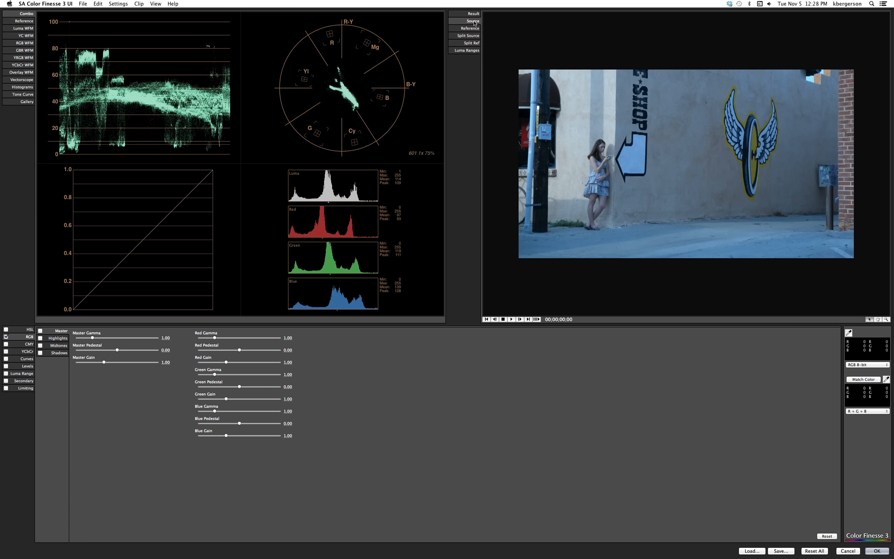
click(473, 28)
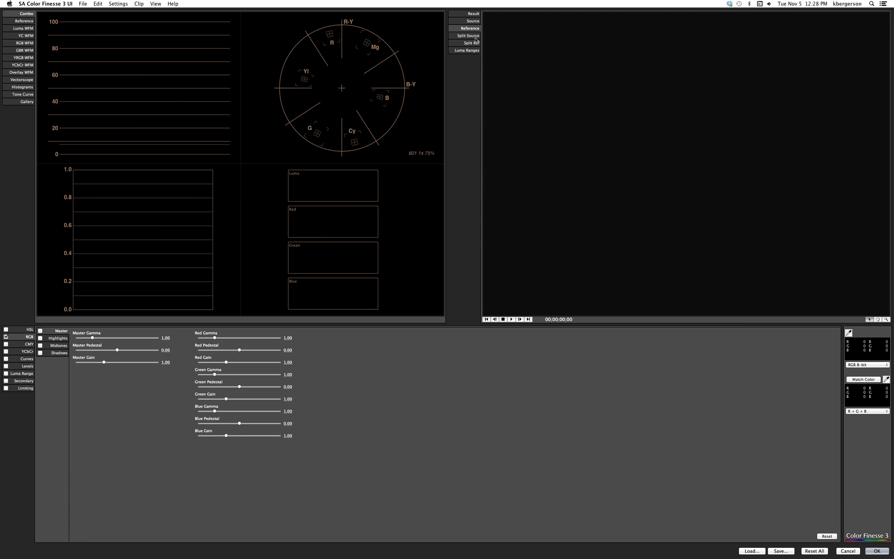
click(473, 36)
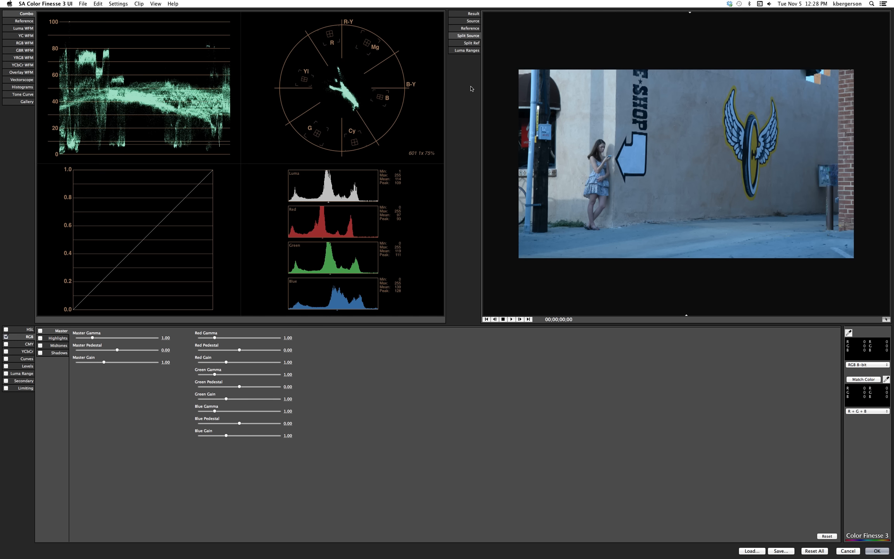
click(468, 52)
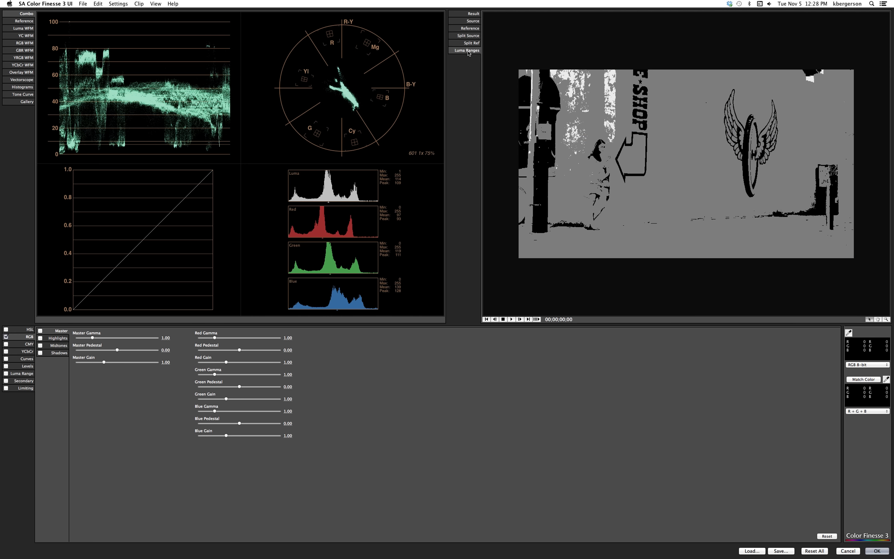
click(467, 14)
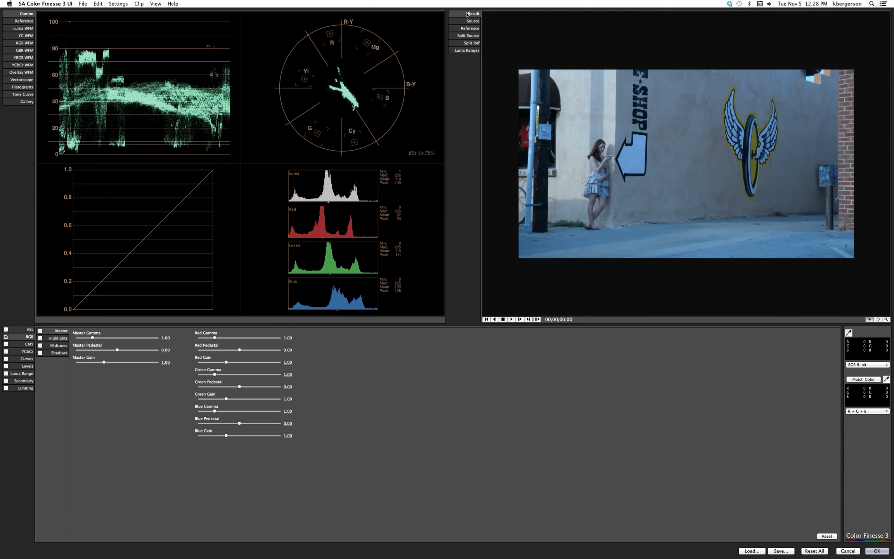
Step: Play the clip and stop at 00;00;10;07, where the man walks past the winged wheel
click(511, 319)
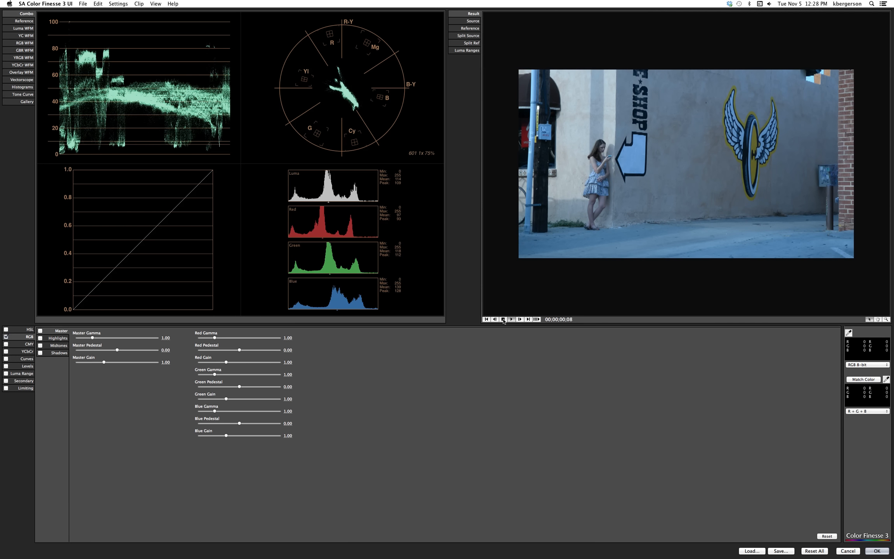
click(503, 320)
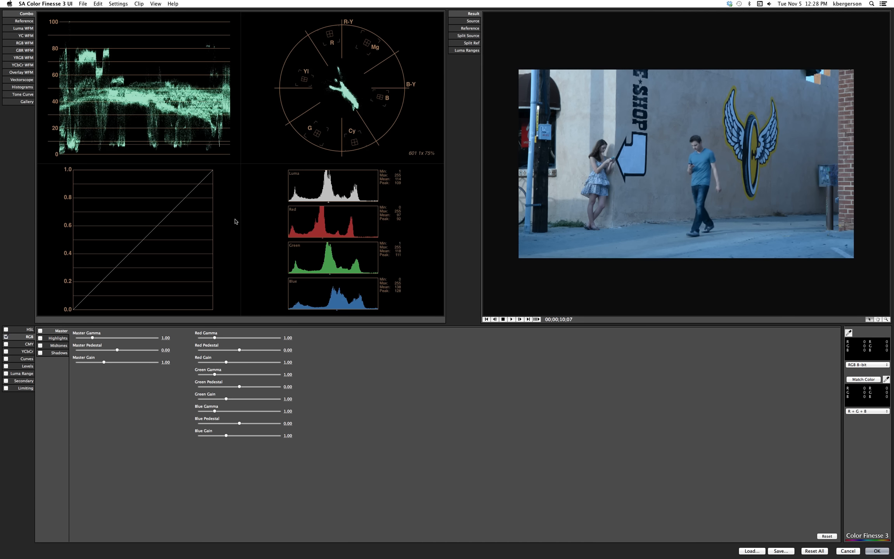
Step: Sample the wall's black lettering and neutralize it with Red Pedestal -0.03, Green Pedestal -0.08 and Blue Pedestal -0.14
mouse_move(1, 244)
click(850, 334)
click(646, 115)
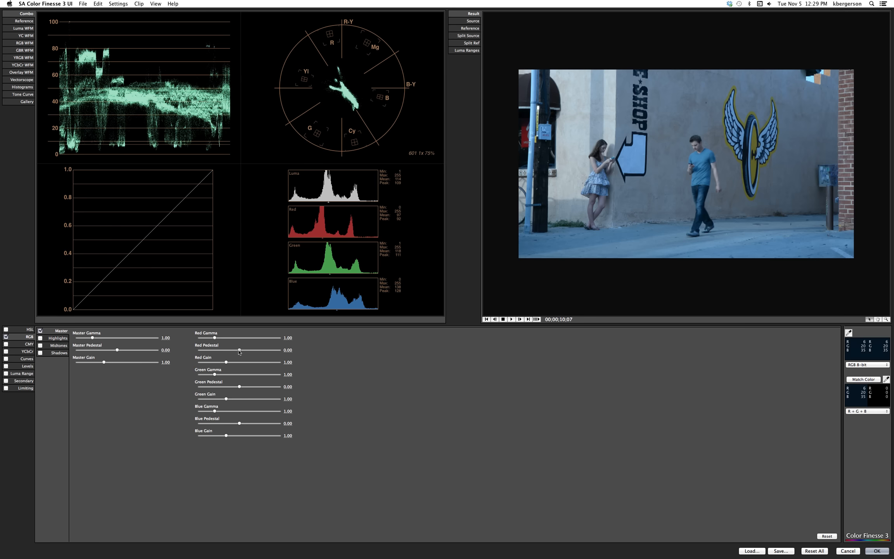
drag(239, 352, 238, 352)
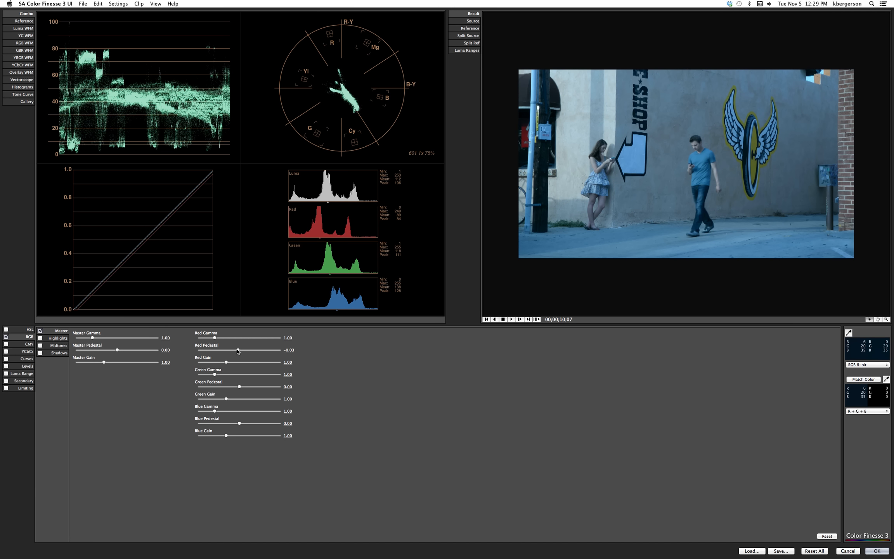
mouse_move(238, 351)
mouse_down()
mouse_move(215, 351)
mouse_move(236, 352)
mouse_up()
drag(238, 351, 238, 352)
drag(238, 352, 238, 352)
drag(239, 387, 236, 388)
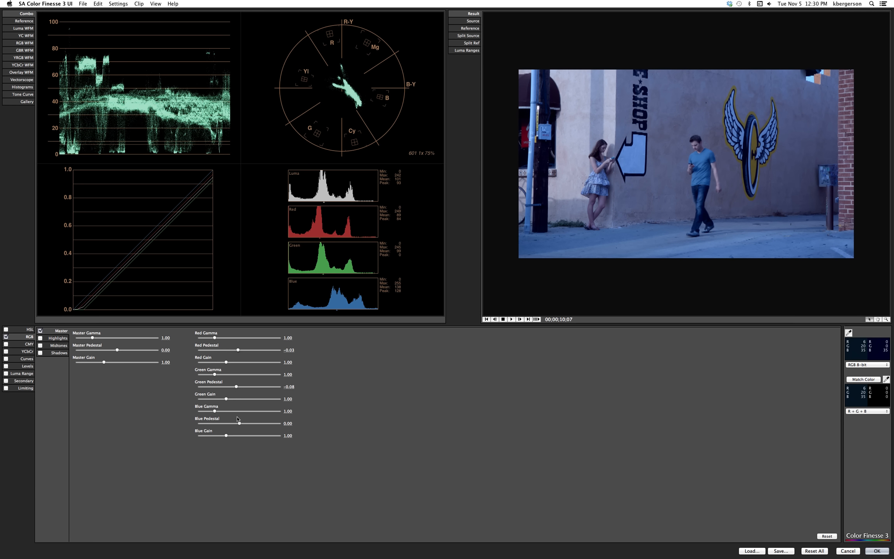
drag(240, 423, 234, 425)
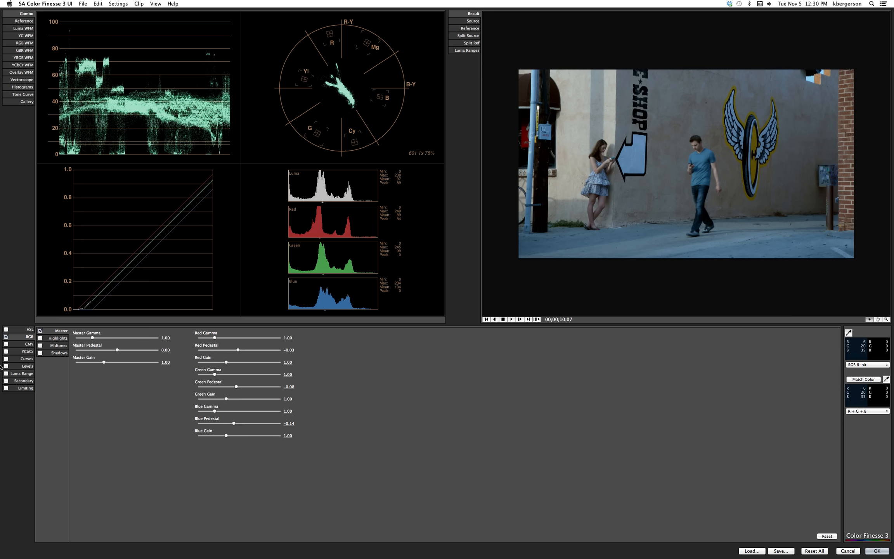
Step: Sample the white arrow and neutralize it with Red Gain 1.11, Green Gain 0.89 and Blue Gain 0.80
click(848, 333)
click(637, 150)
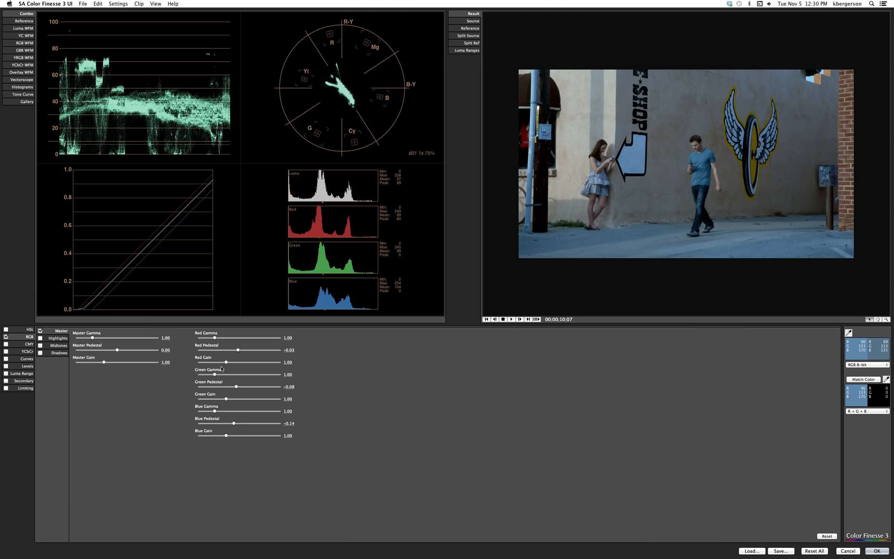
drag(226, 363, 229, 365)
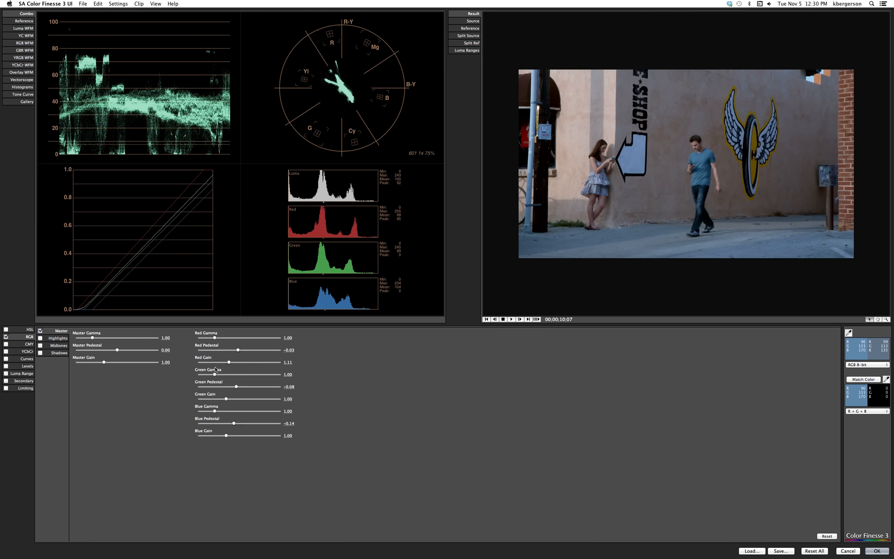
drag(227, 398, 223, 400)
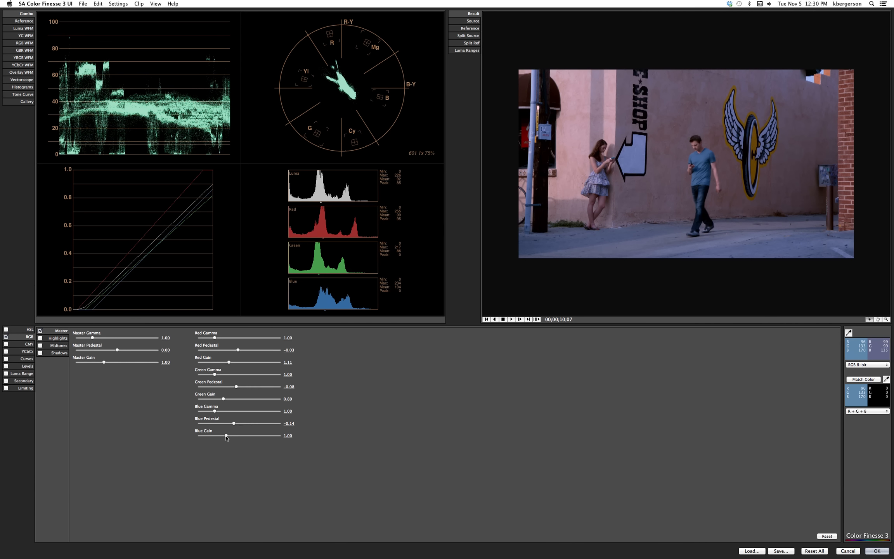
drag(226, 435, 221, 435)
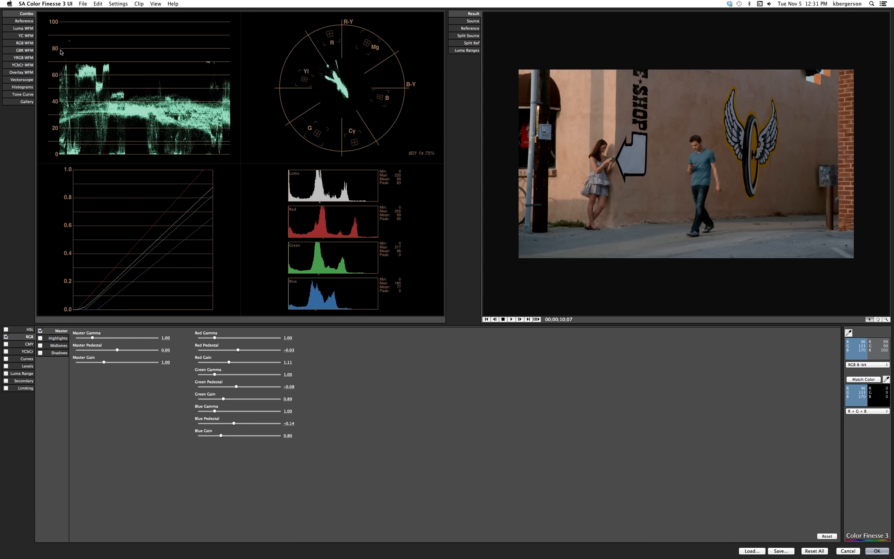
Step: Display the RGB waveform and bring up the RGB curves controls
click(23, 43)
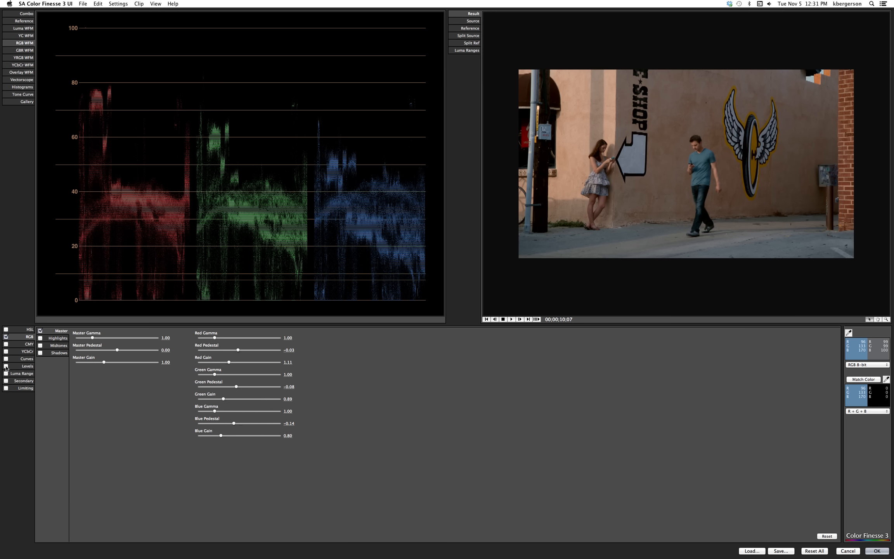
click(26, 359)
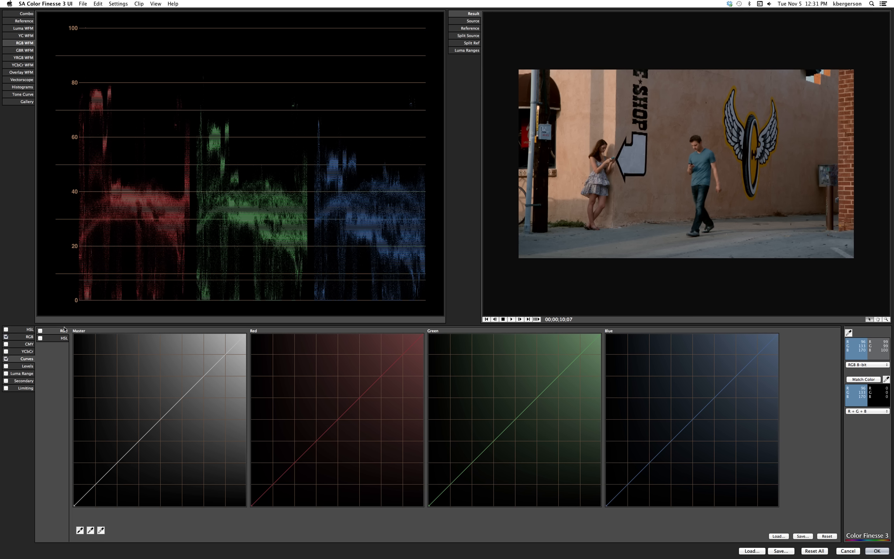
Step: Try the curves' midtone eyedropper on the pavement and on the utility box, resetting the curves after each sample
click(90, 530)
click(654, 232)
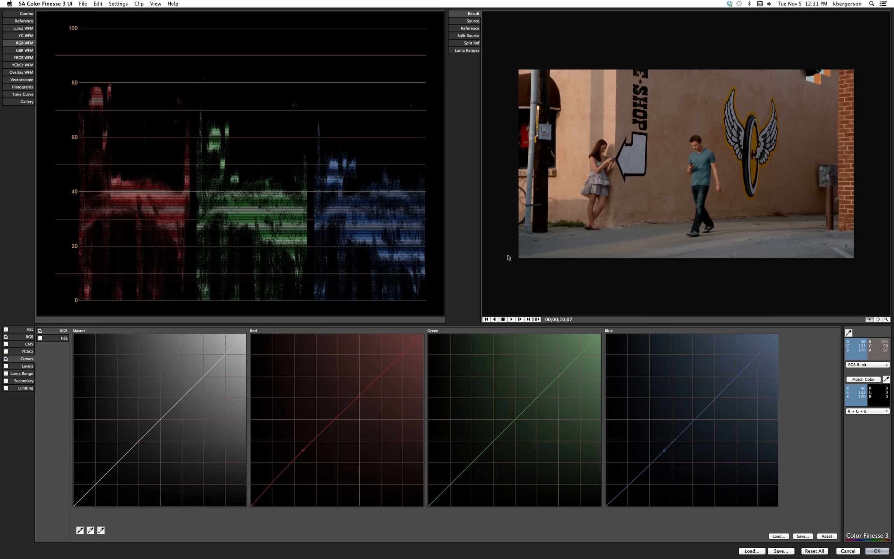
click(91, 532)
click(827, 536)
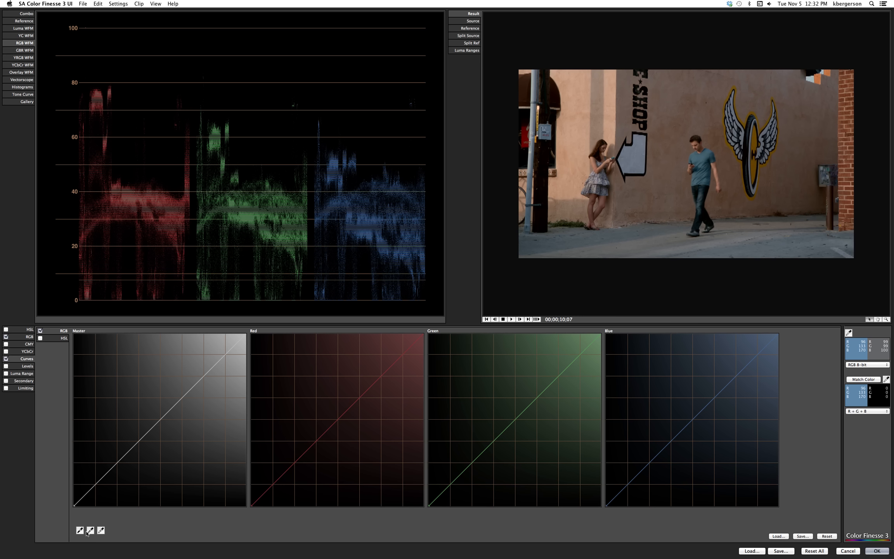
click(661, 238)
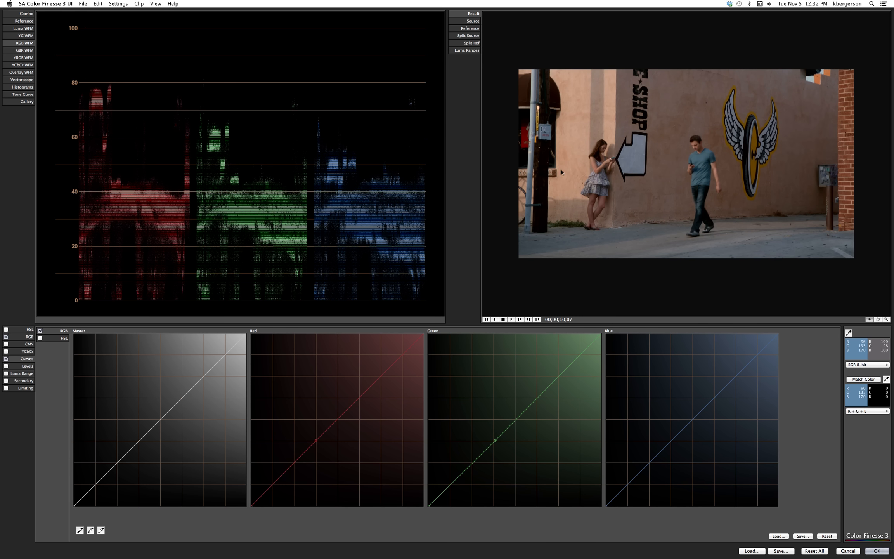
click(826, 537)
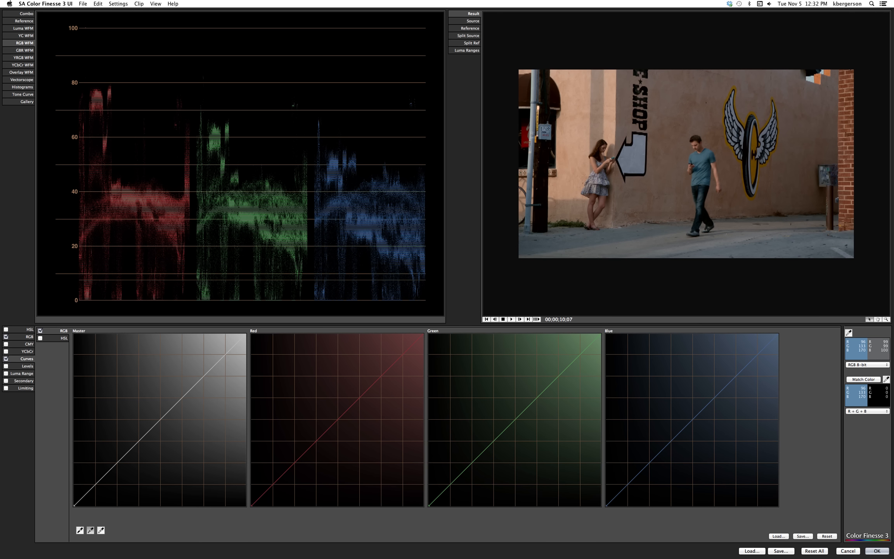
click(548, 129)
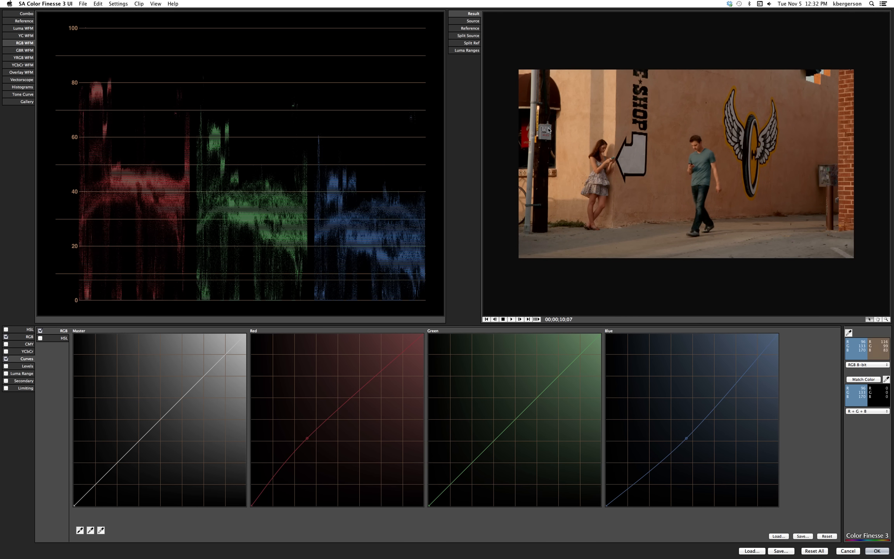
click(828, 537)
Step: Neutralize the midtones by sampling the pavement near the metal post with the curves' midtone eyedropper
click(90, 530)
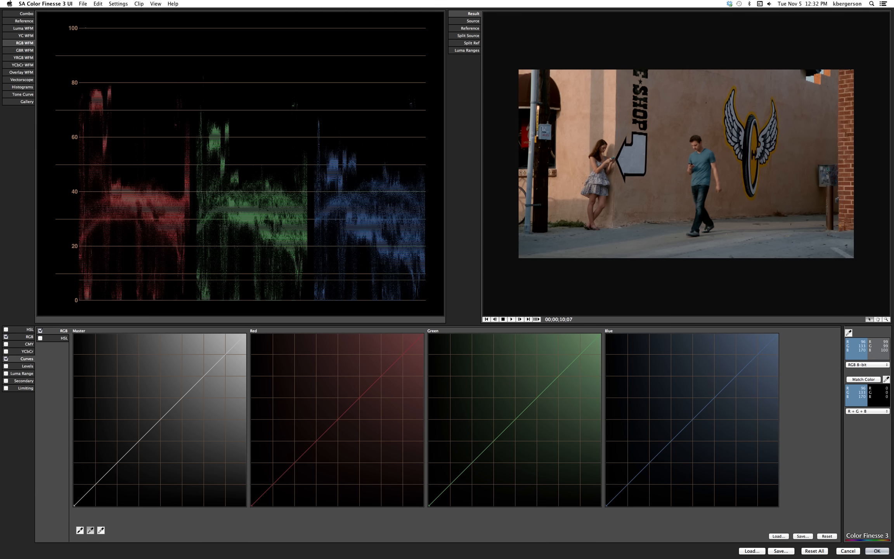
click(802, 225)
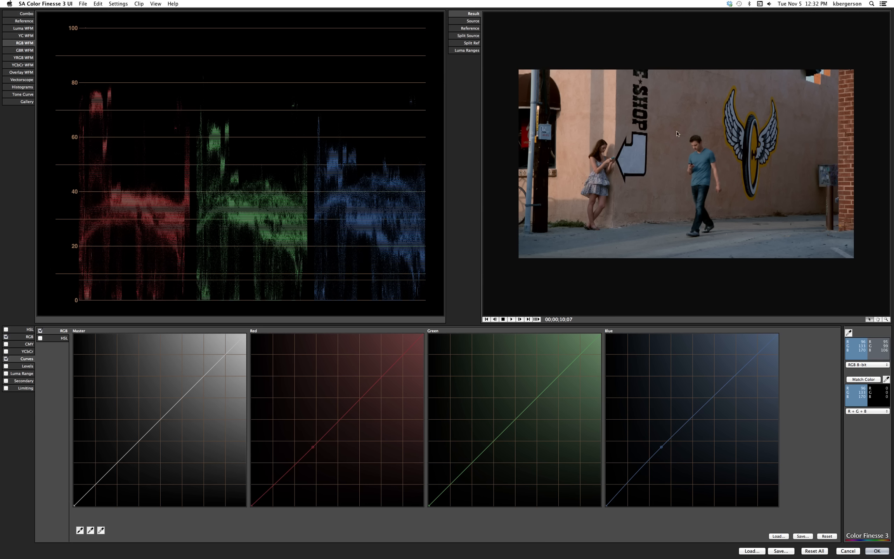
Step: With the vectorscope displayed, set HSL saturation to 0 for the highlights and shadows and to 173.33 for the midtones
click(27, 82)
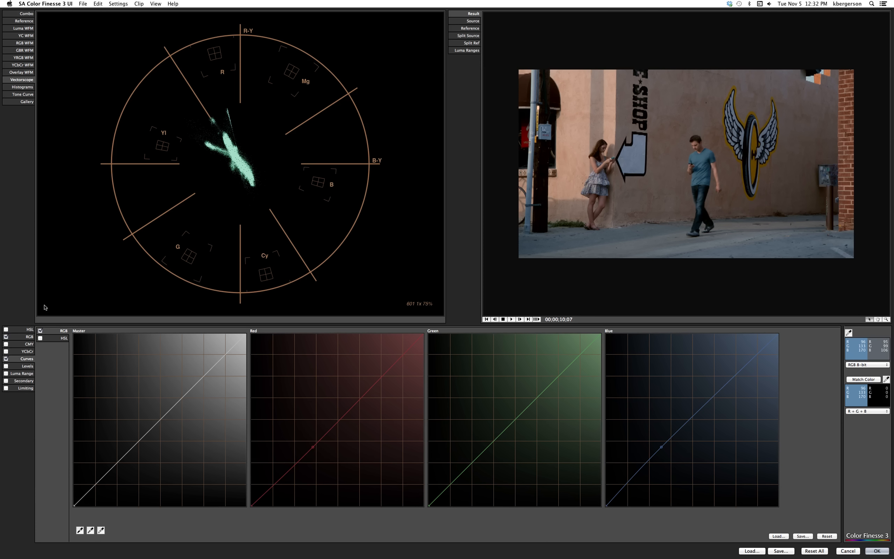
click(6, 329)
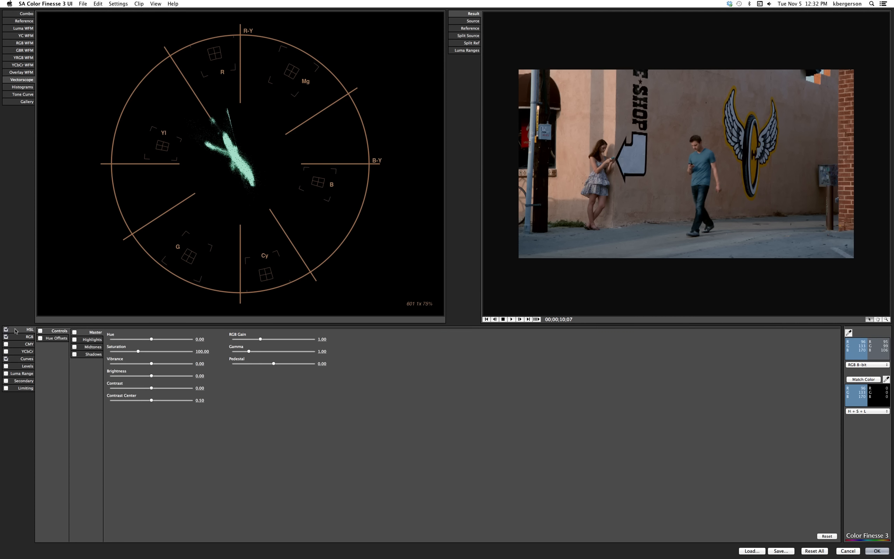
click(75, 340)
drag(138, 352, 88, 351)
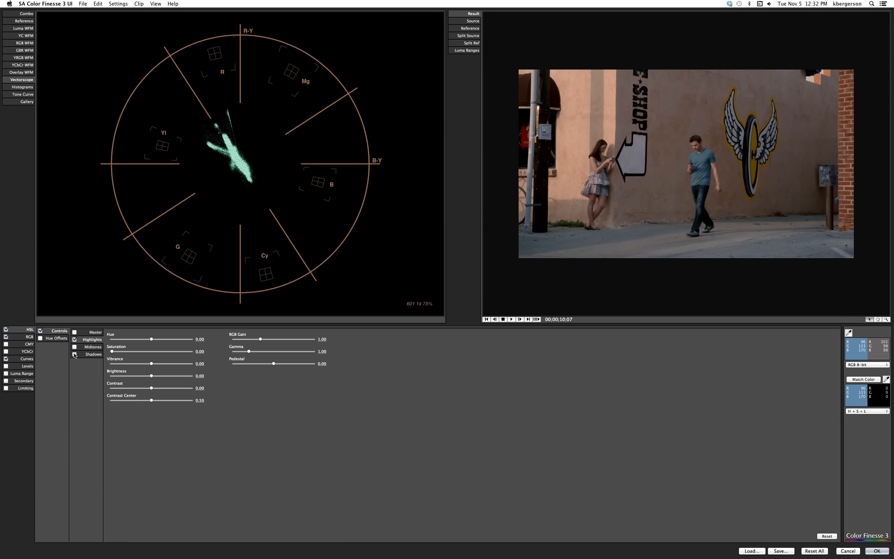
click(74, 354)
drag(137, 351, 86, 351)
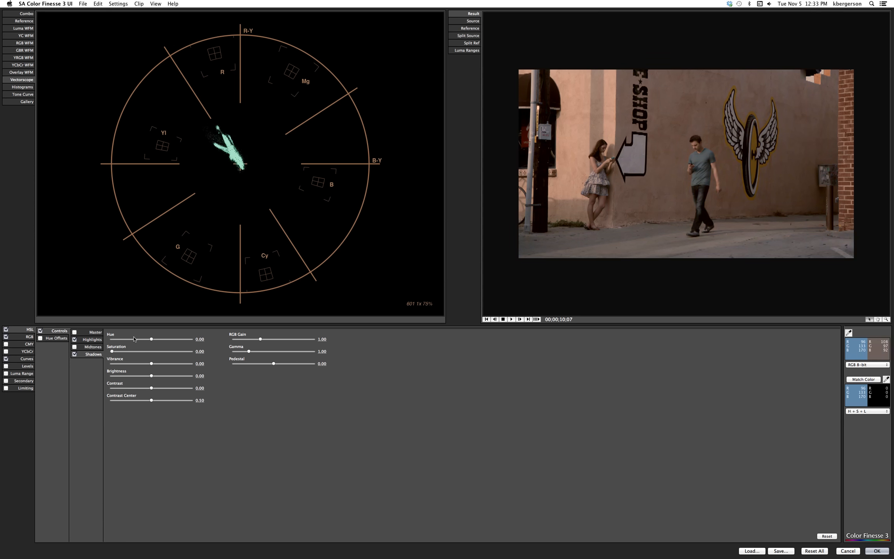
click(76, 347)
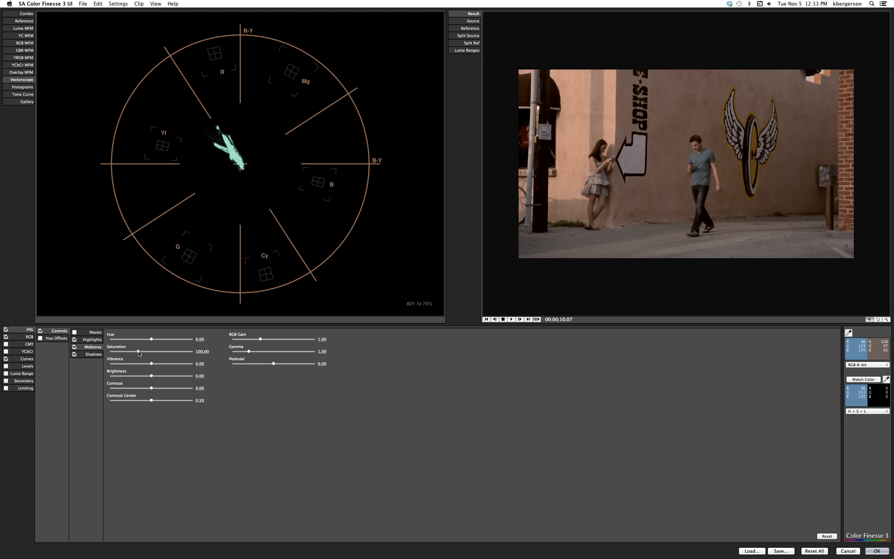
mouse_move(138, 353)
mouse_down()
mouse_move(169, 356)
mouse_move(158, 355)
mouse_up()
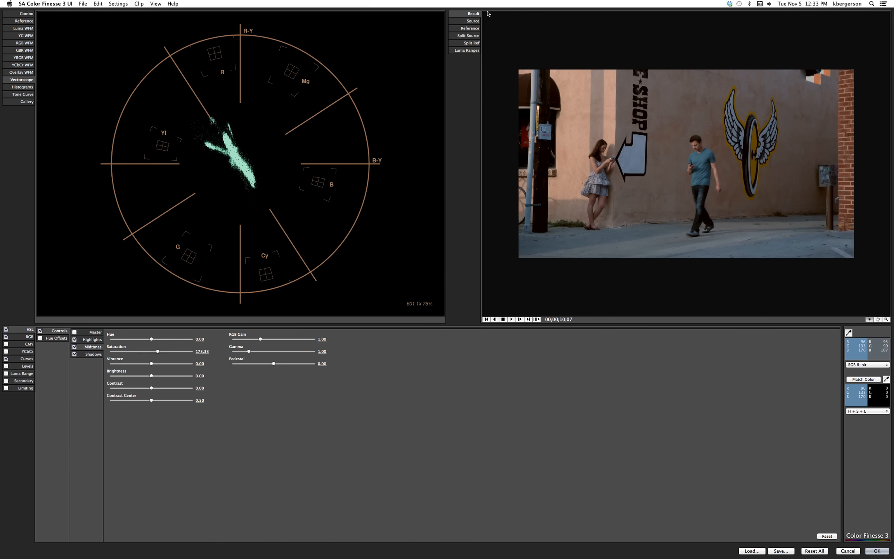
Step: Compare the graded street clip with its source in a split view, then return to the full result and accept the grade
click(470, 36)
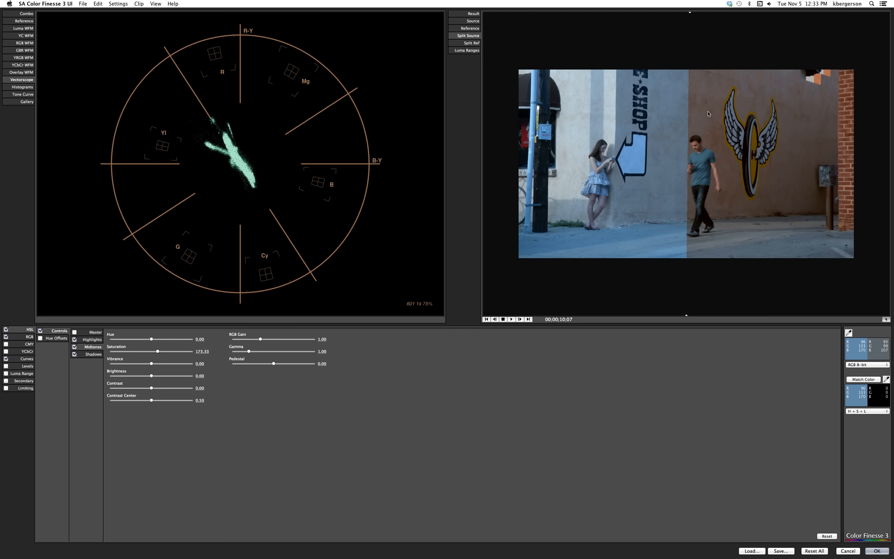
drag(690, 13, 526, 103)
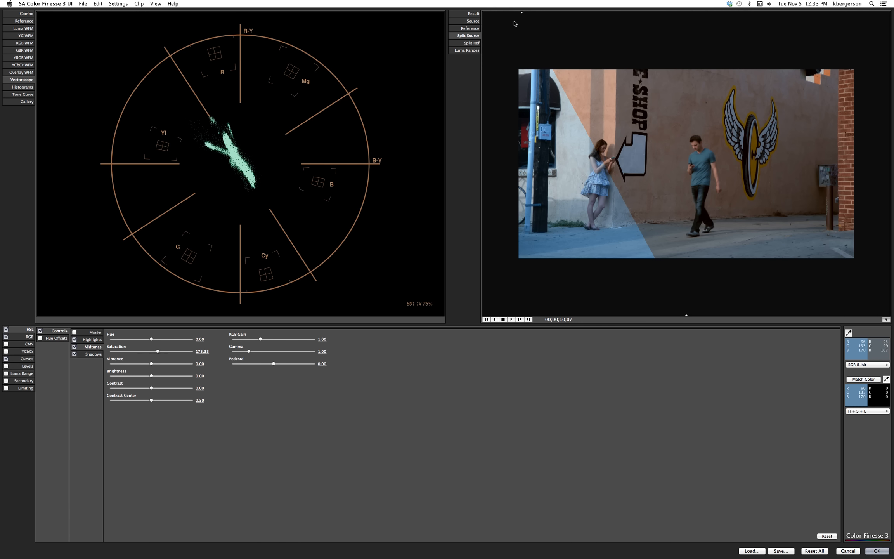
drag(521, 12, 687, 34)
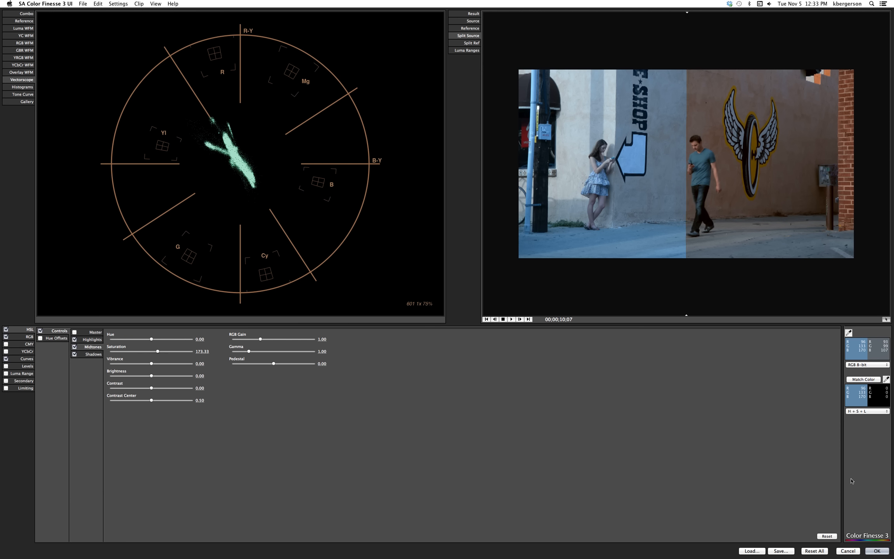
click(466, 14)
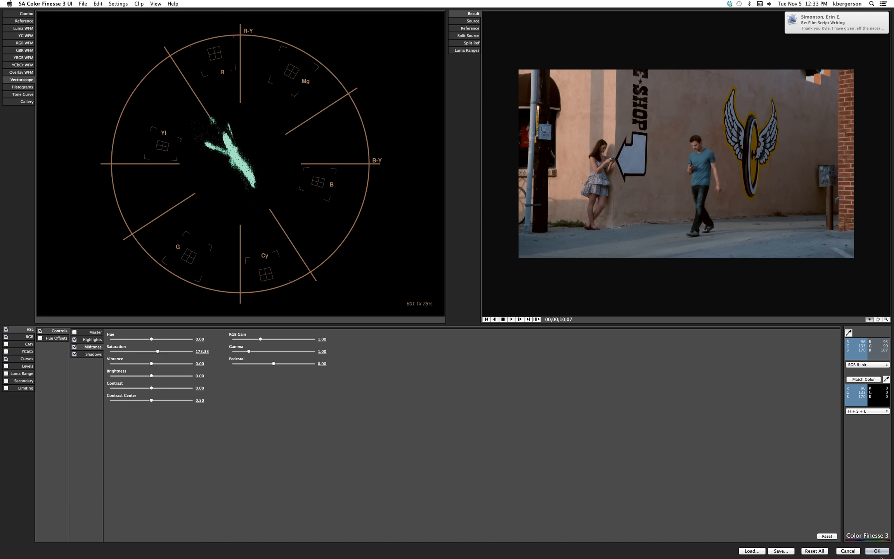
click(878, 551)
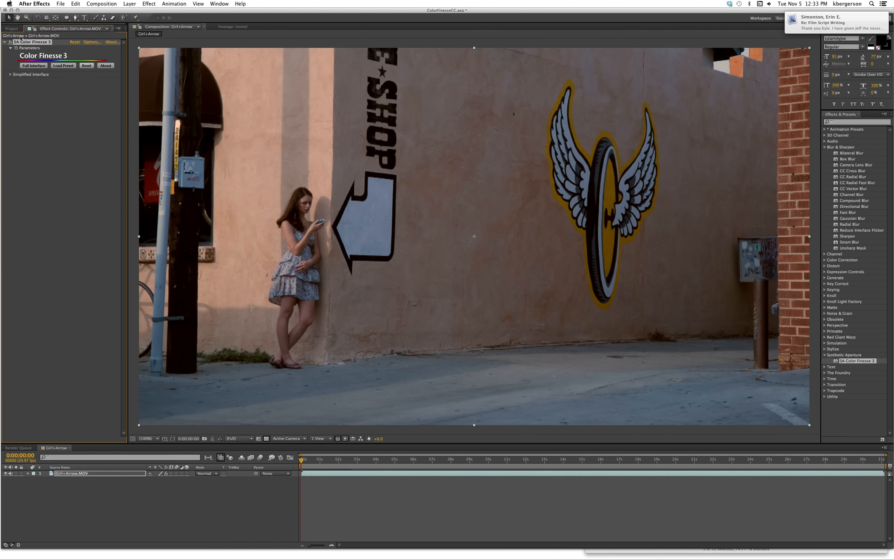
Step: Create a new composition from the Devil'sPaint_GreenHall.MOV clip in the project
click(13, 29)
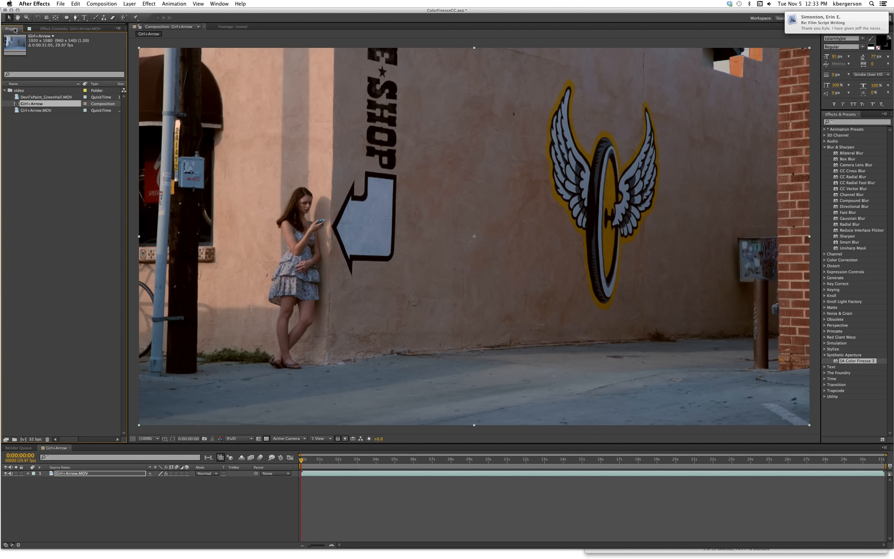
click(16, 98)
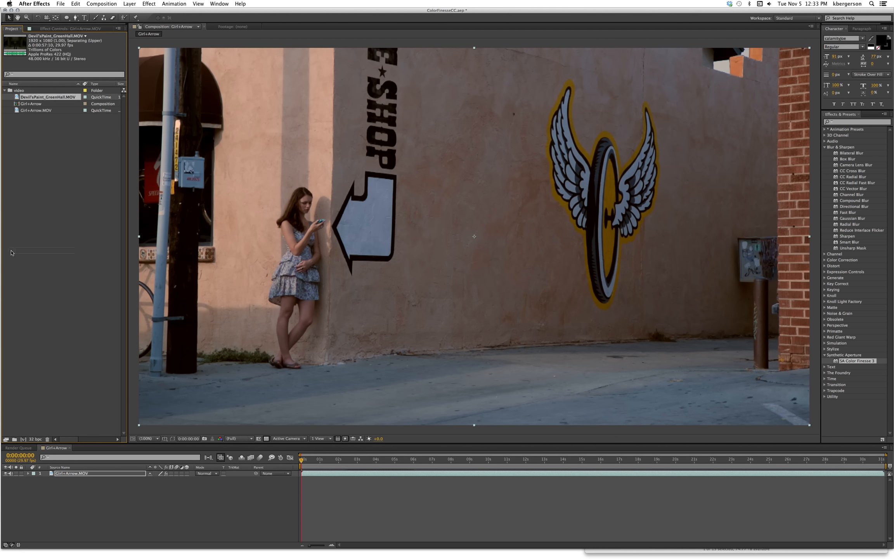
drag(11, 253, 23, 439)
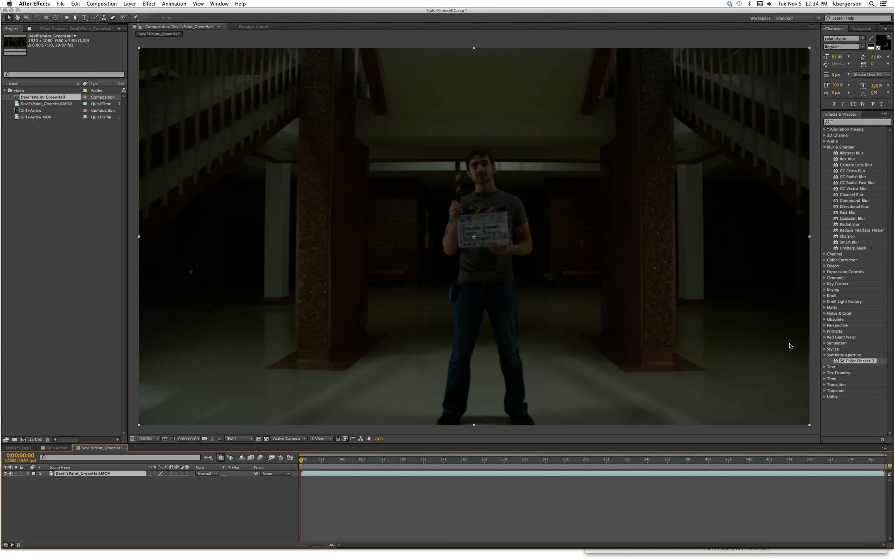
Step: Apply SA Color Finesse 3 to the Devil'sPaint_GreenHall.MOV layer and open its full interface with the combined scopes
drag(835, 362, 724, 477)
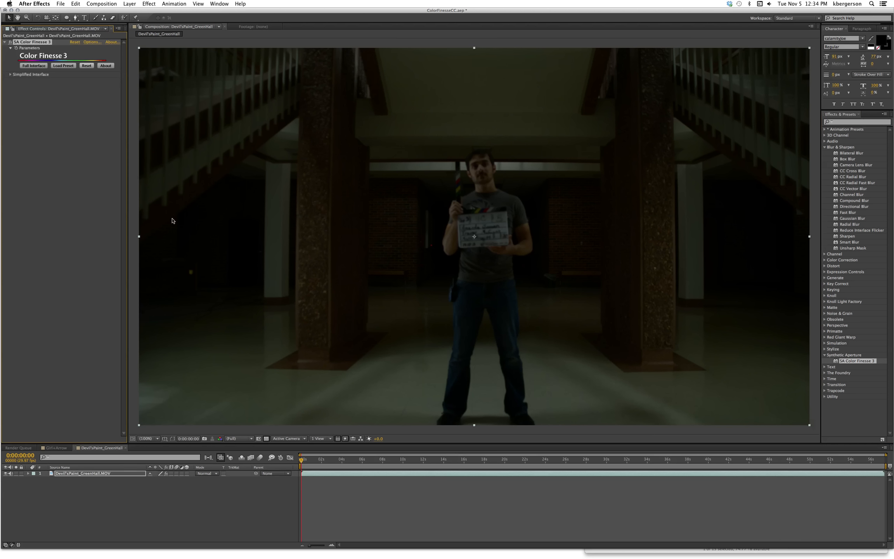
click(39, 66)
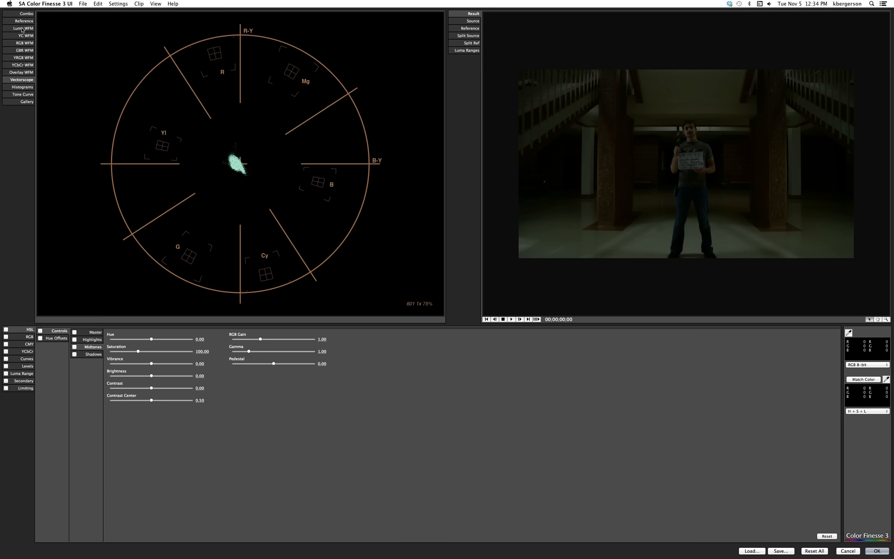
click(27, 14)
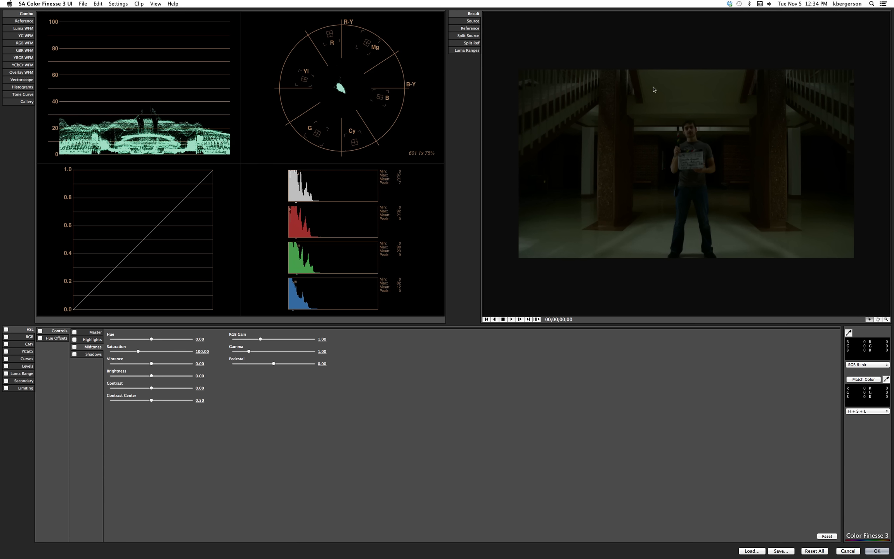
Step: Enable the RGB controls, sample a dark area beyond the far pillar and lower the Green Pedestal slightly to -0.00
click(5, 338)
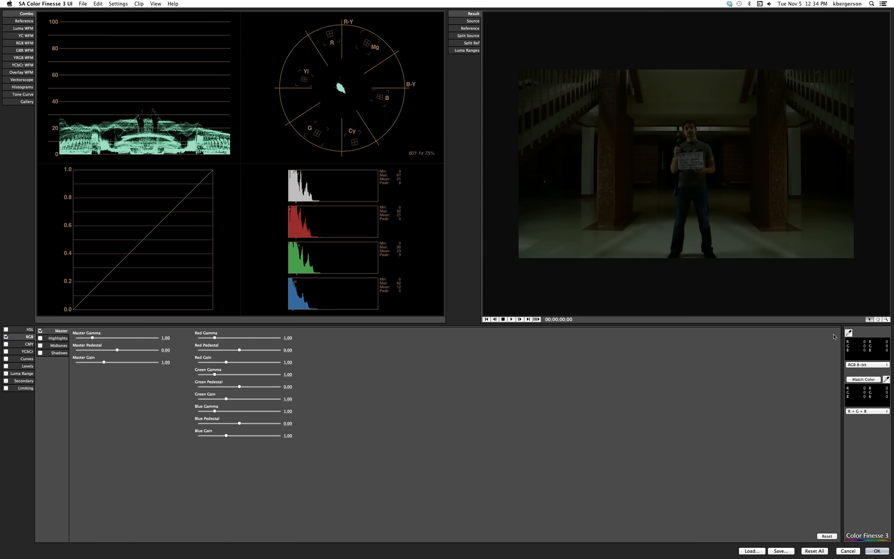
click(849, 333)
click(814, 151)
drag(239, 387, 239, 387)
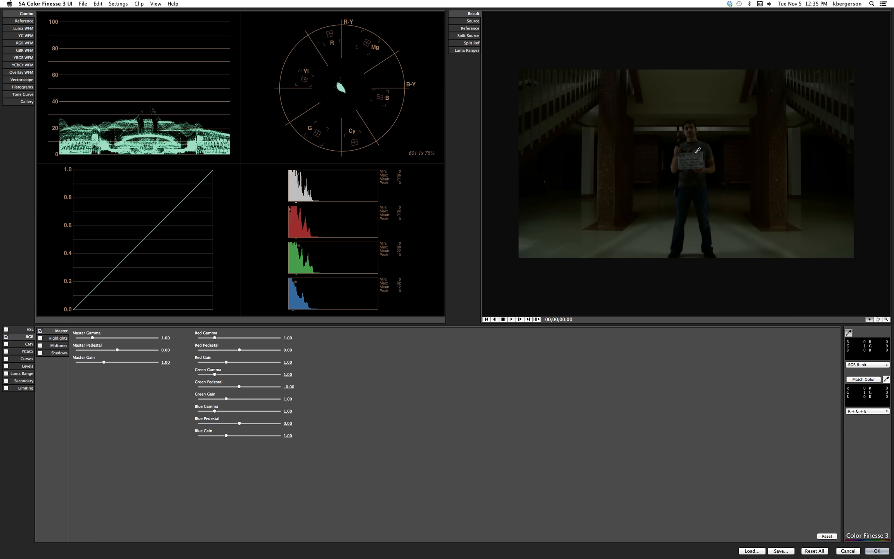
Step: Sample the white slate and neutralize it with Red Gain 1.24, Green Gain 1.17 and Blue Gain 1.29
click(705, 128)
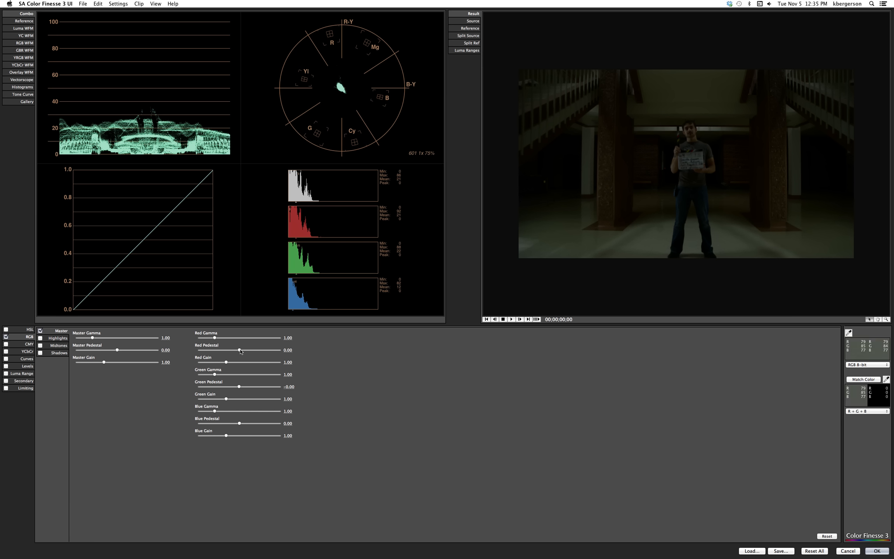
drag(239, 351, 242, 353)
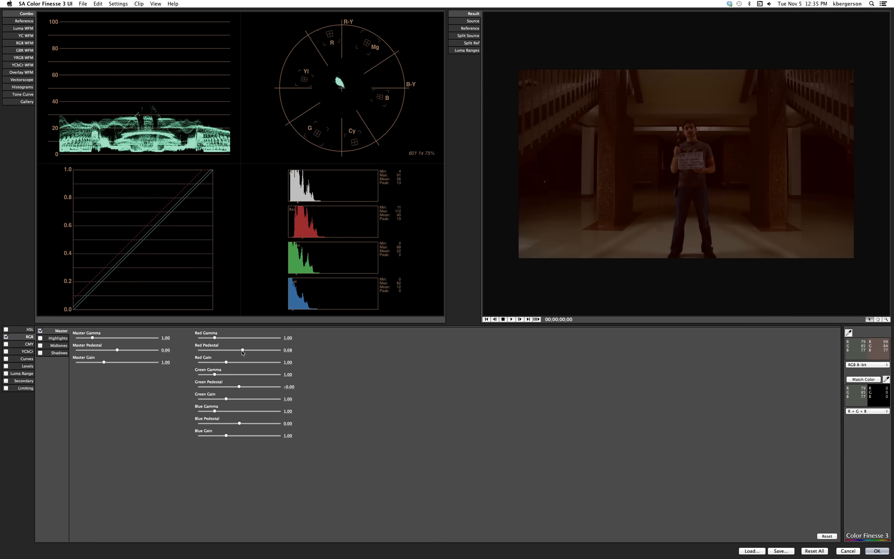
key(super+z)
drag(226, 362, 232, 365)
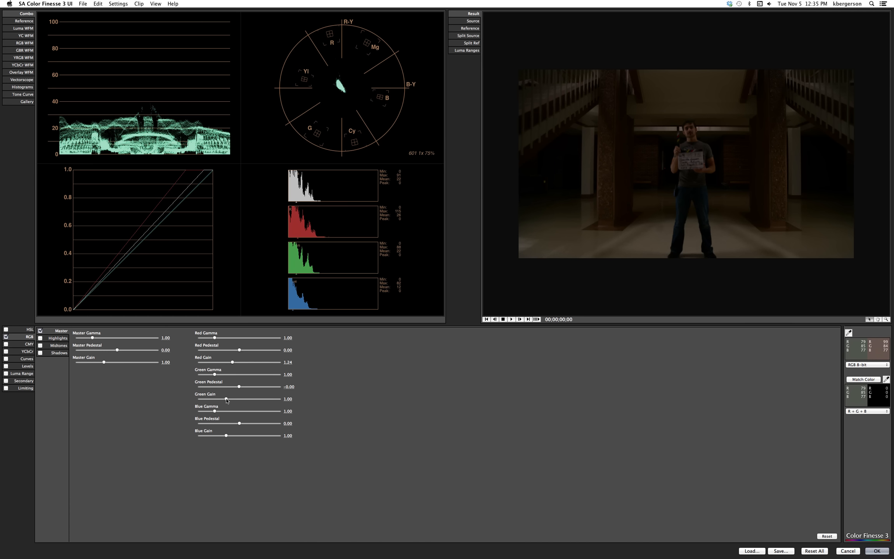
drag(227, 400, 231, 403)
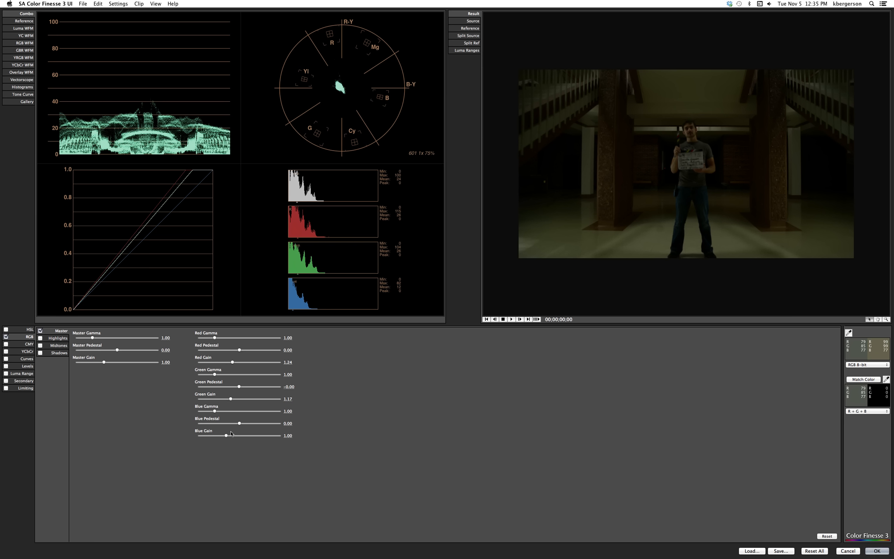
drag(226, 436, 234, 435)
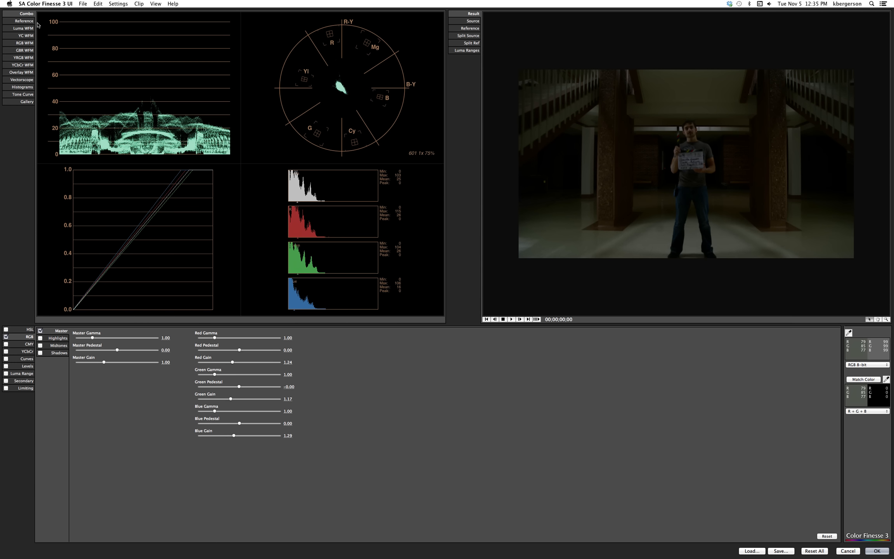
Step: Check the RGB waveform, then neutralize the midtones by sampling the pale column with the curves' midtone eyedropper
click(27, 44)
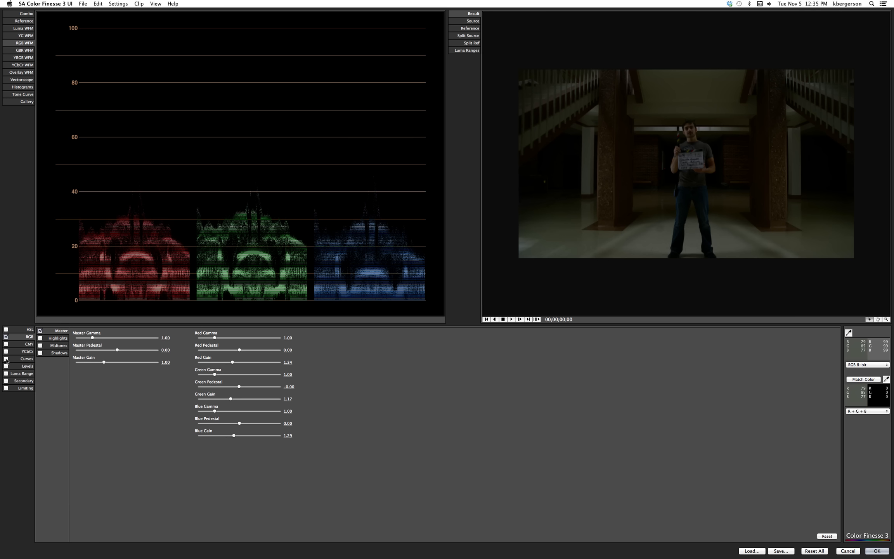
click(19, 15)
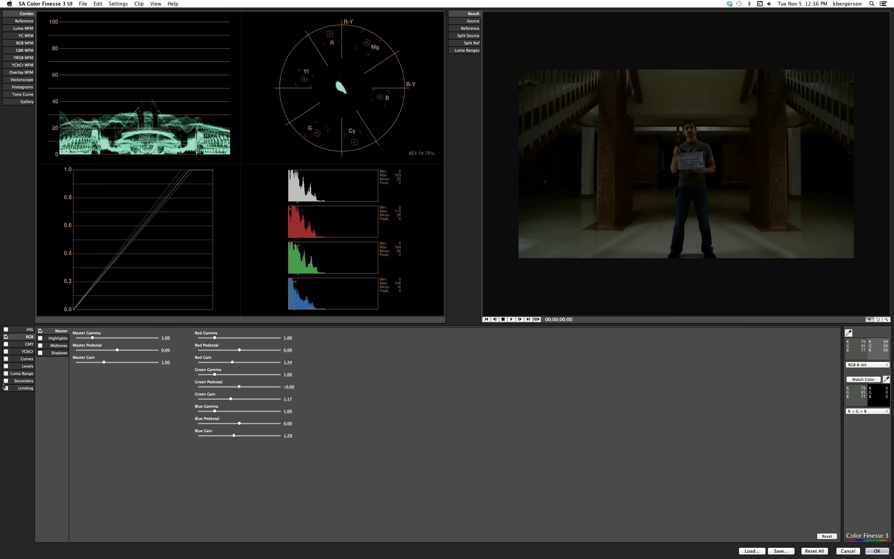
click(6, 359)
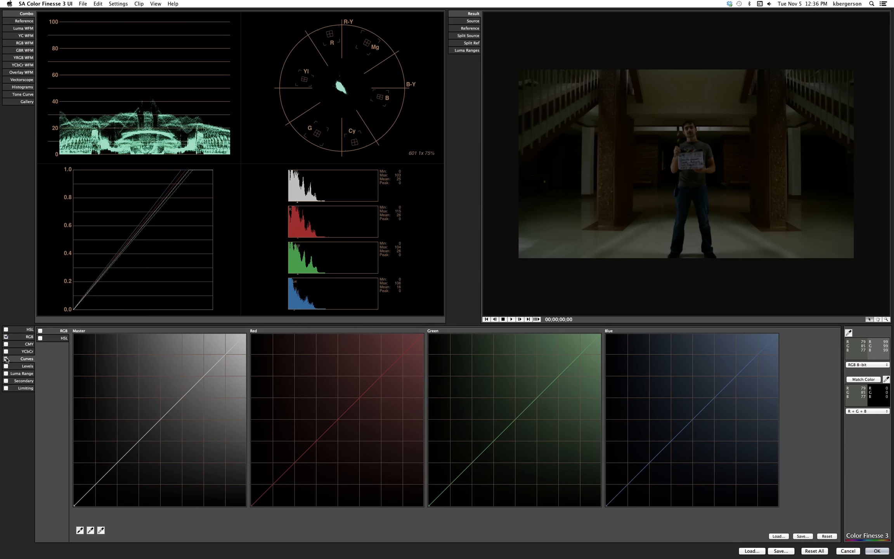
click(90, 530)
click(586, 154)
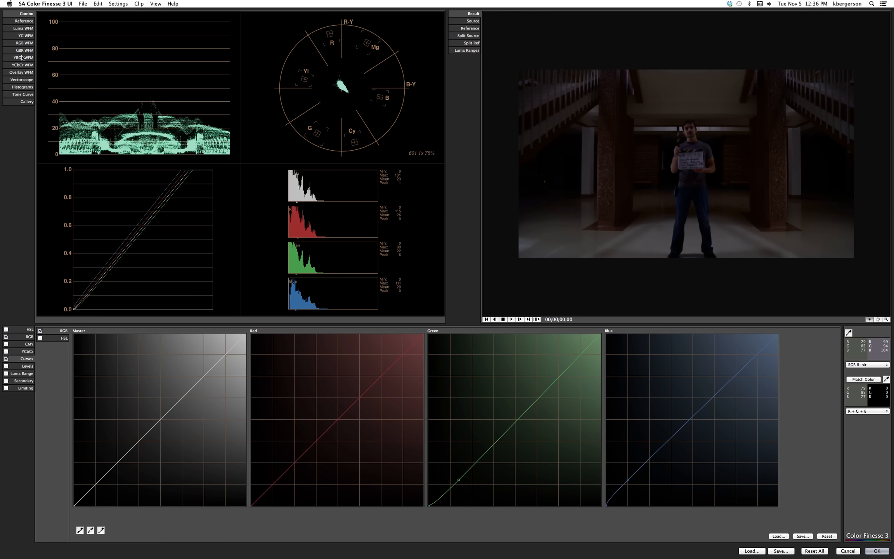
Step: With the RGB waveform shown at frame 00;00;24;03, set HSL saturation to 0 for the highlights and shadows
click(25, 43)
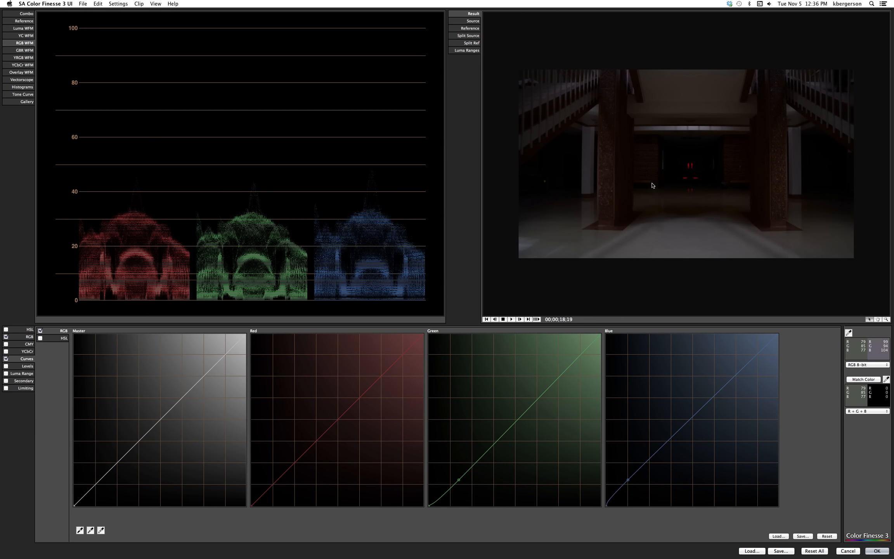
key(space)
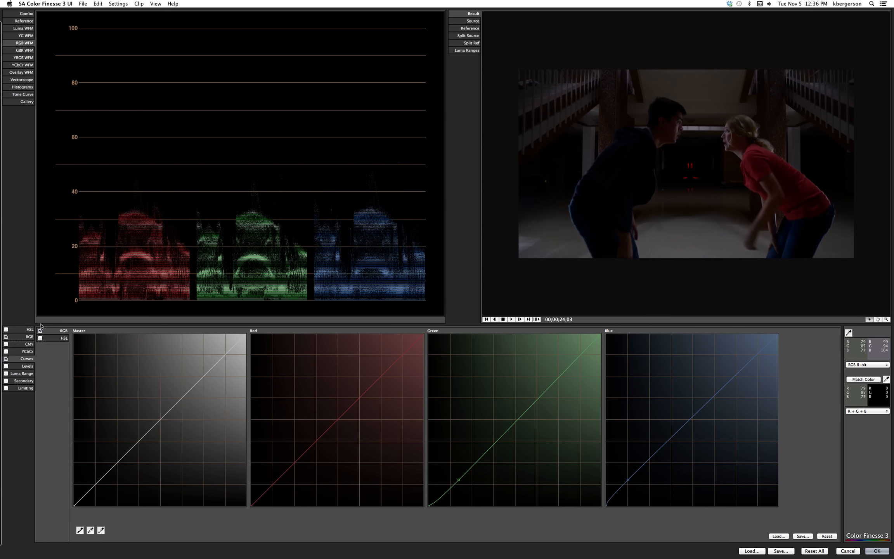
click(6, 330)
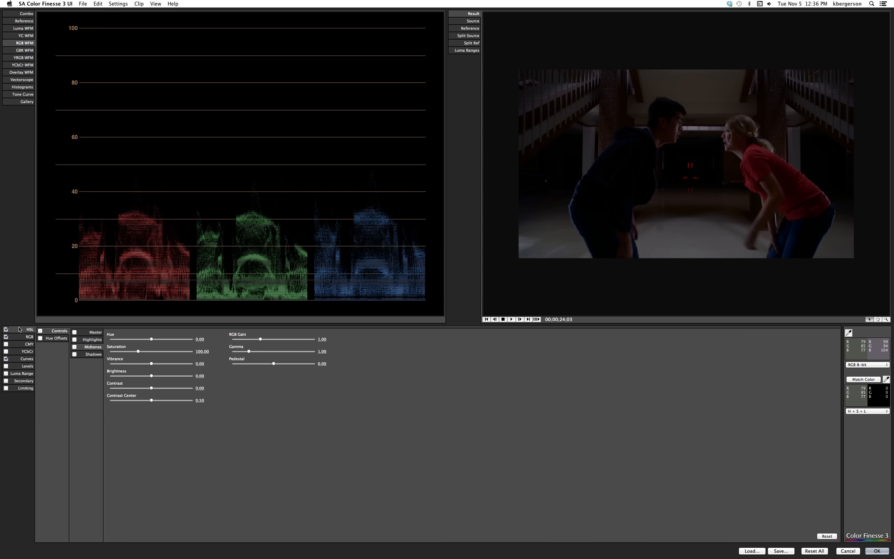
click(74, 340)
click(74, 355)
mouse_move(112, 351)
mouse_down()
mouse_move(138, 354)
mouse_move(101, 353)
mouse_up()
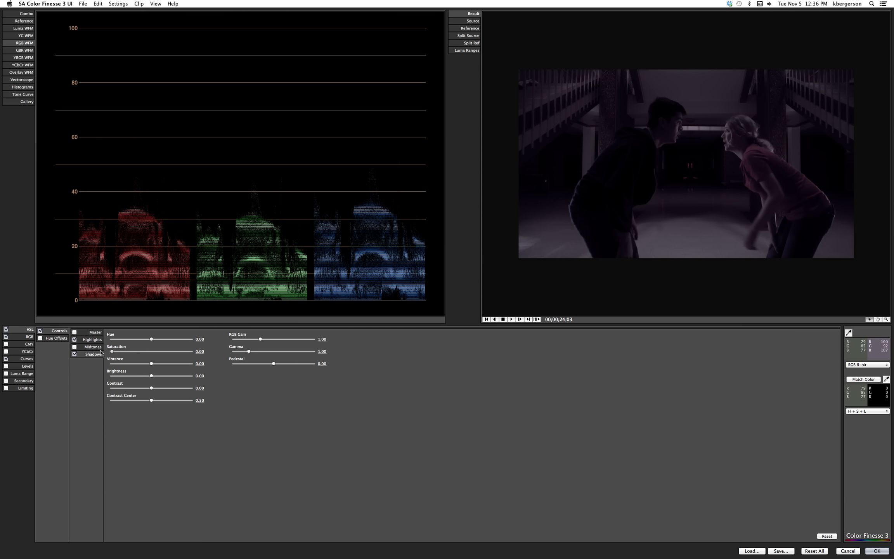
Step: Raise the HSL saturation of the midtones to 225.33
click(74, 347)
drag(112, 351, 167, 360)
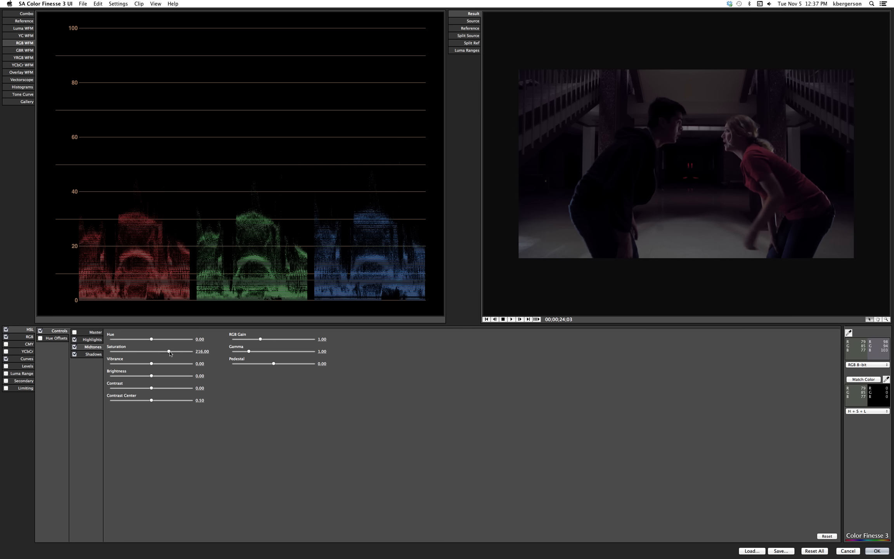
drag(170, 352, 171, 352)
Step: Review the graded hallway clip through to its dark corridor shot and accept the grade
drag(653, 173, 698, 177)
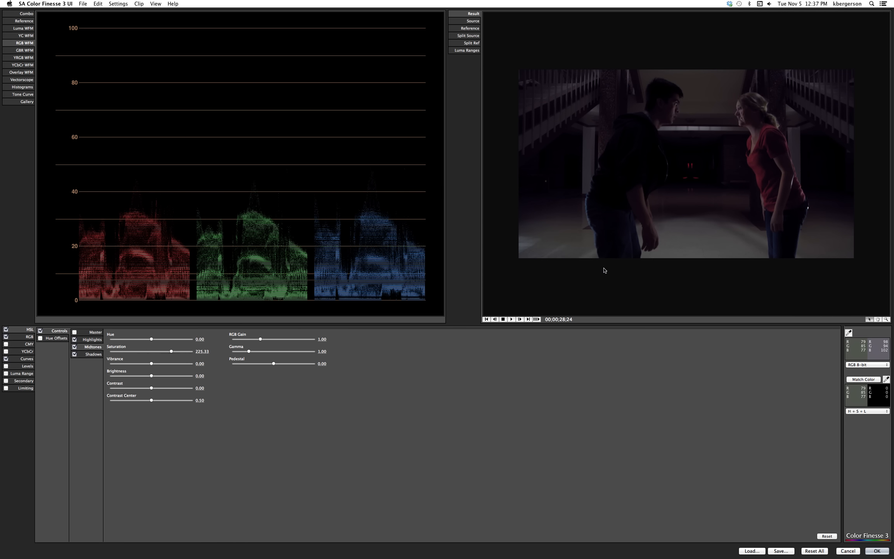
click(510, 319)
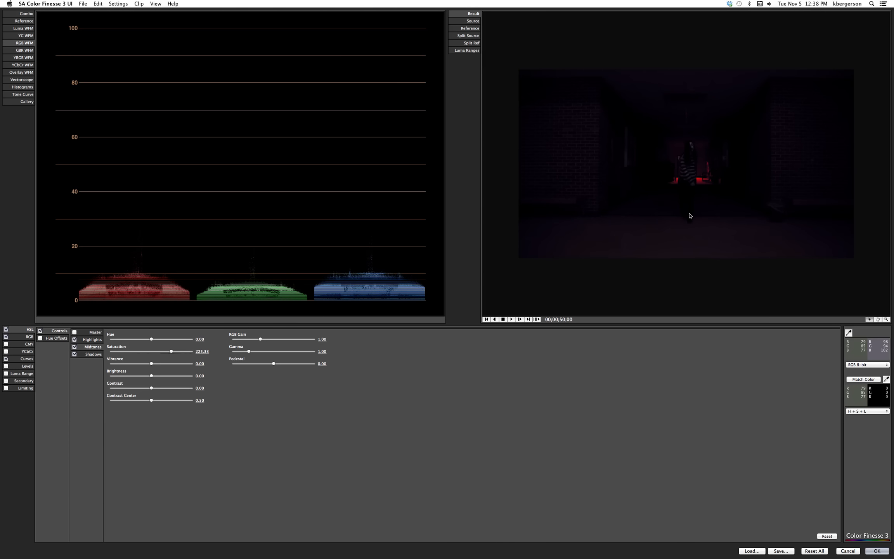
click(877, 551)
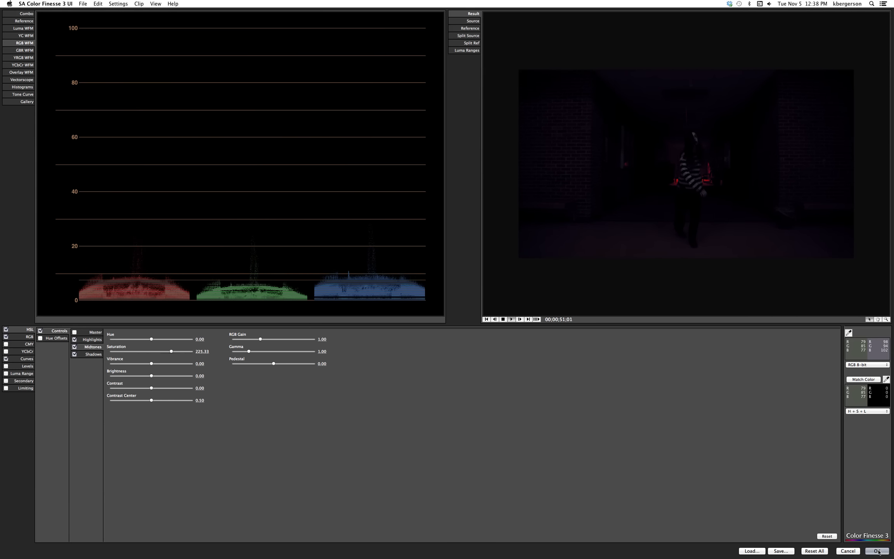